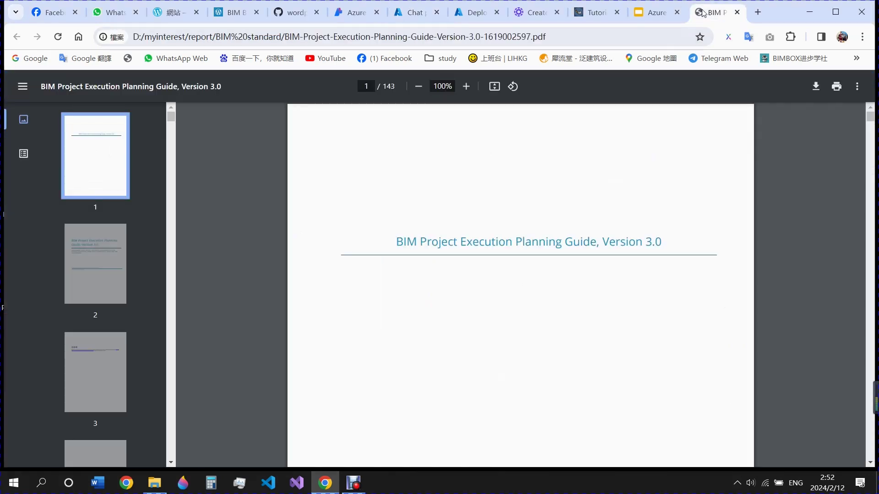
- Switch to the Chrome tab showing the BIM Project Execution Planning Guide, Version 3.0 PDF
left_click(715, 13)
- Skim guide pages 2, 3, 8 (Executive Summary) and 10 (Authors), then return to Azure
left_click(113, 251)
scroll(107, 254, "down", 1)
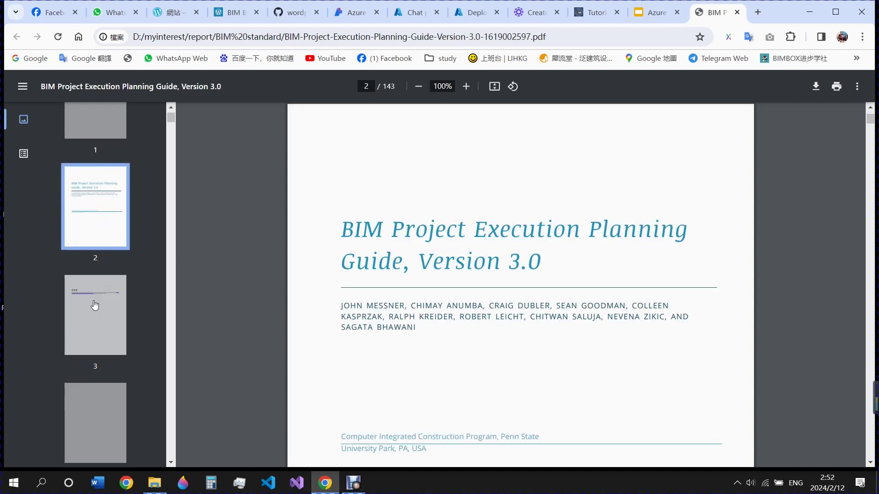
left_click(95, 305)
scroll(98, 293, "down", 5)
left_click(102, 280)
scroll(100, 284, "down", 2)
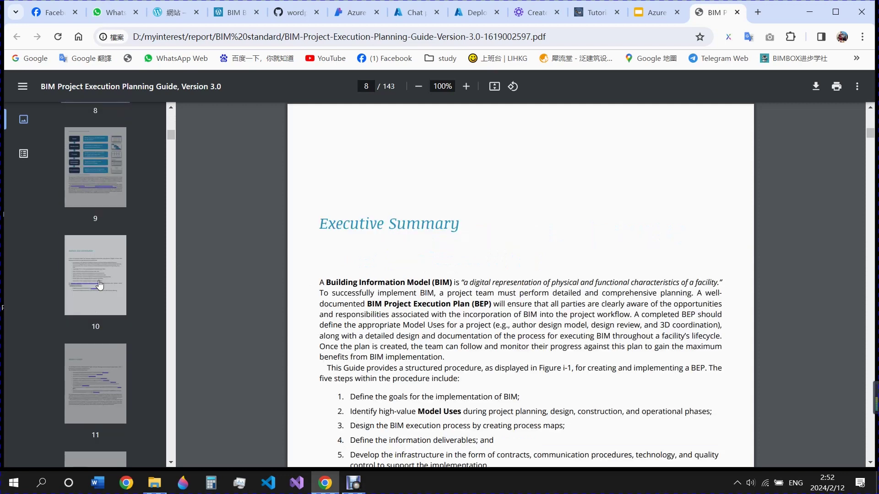
left_click(100, 287)
scroll(103, 312, "down", 2)
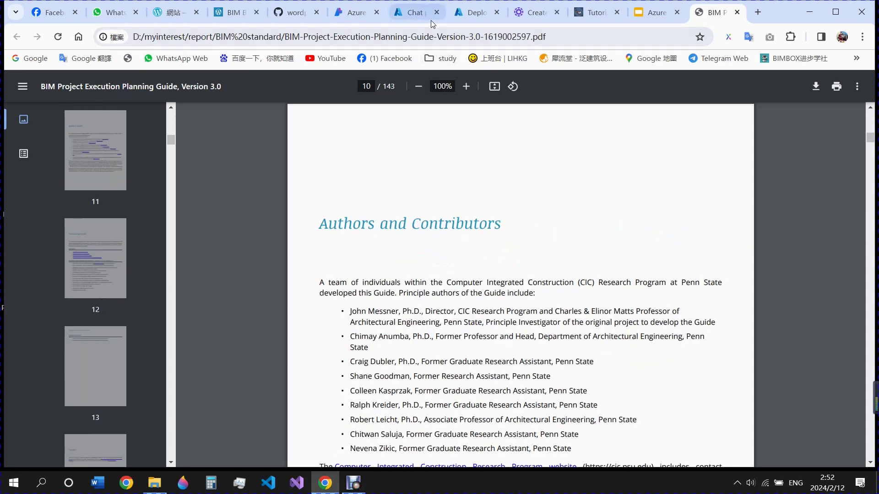
left_click(476, 13)
- Ask the chat playground "what is the BEP?" and expand the answer's references
left_click(406, 18)
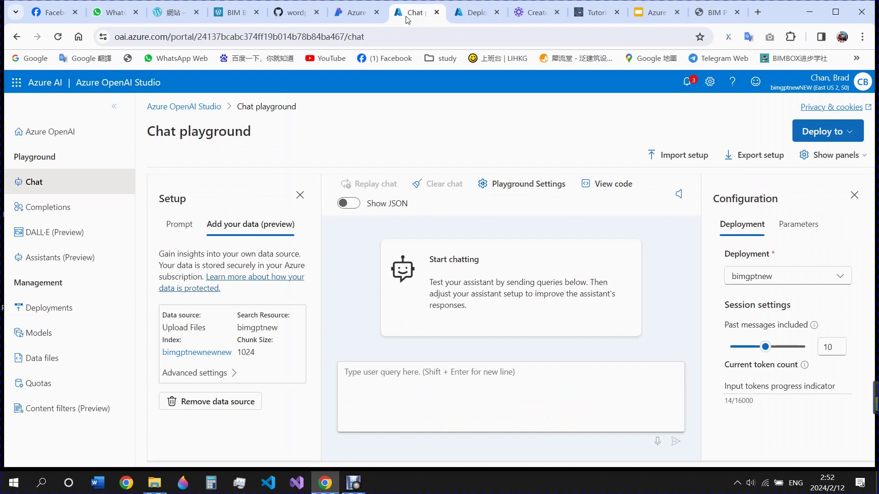
left_click(392, 380)
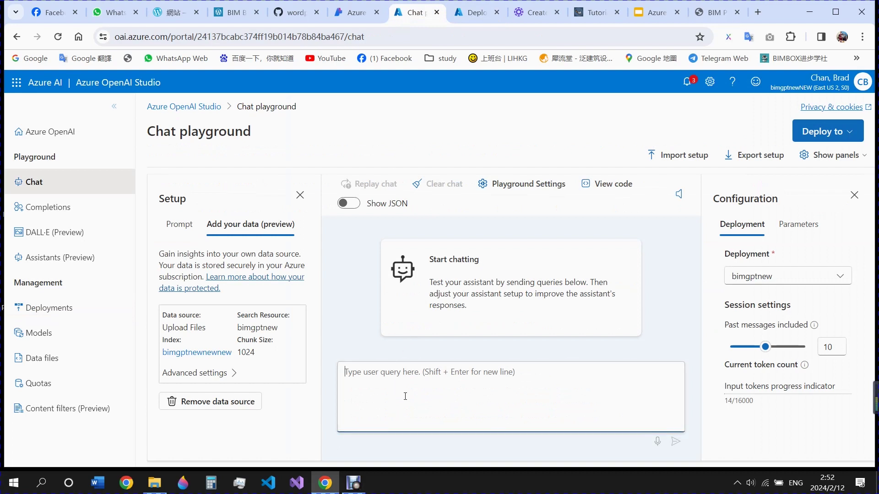
type("what is the BEP?")
key("Return")
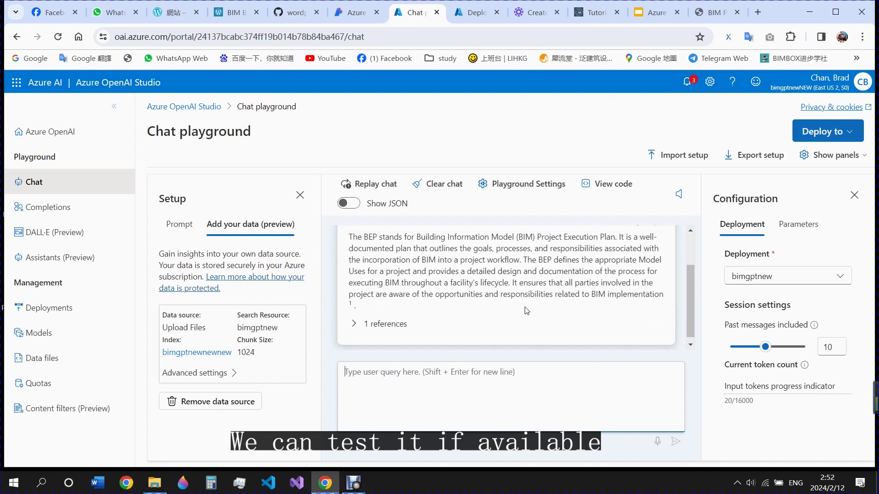
left_click(374, 326)
scroll(488, 339, "down", 1)
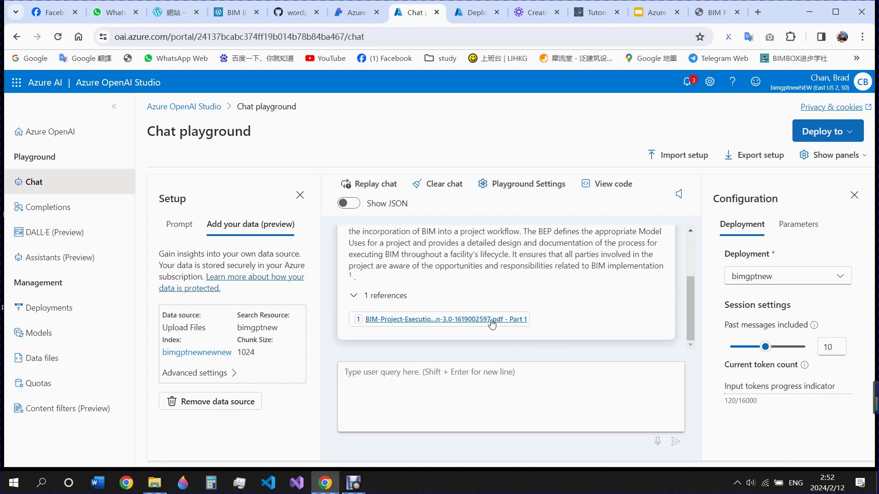
- Ask the follow-up question "who do the bep?"
left_click(468, 384)
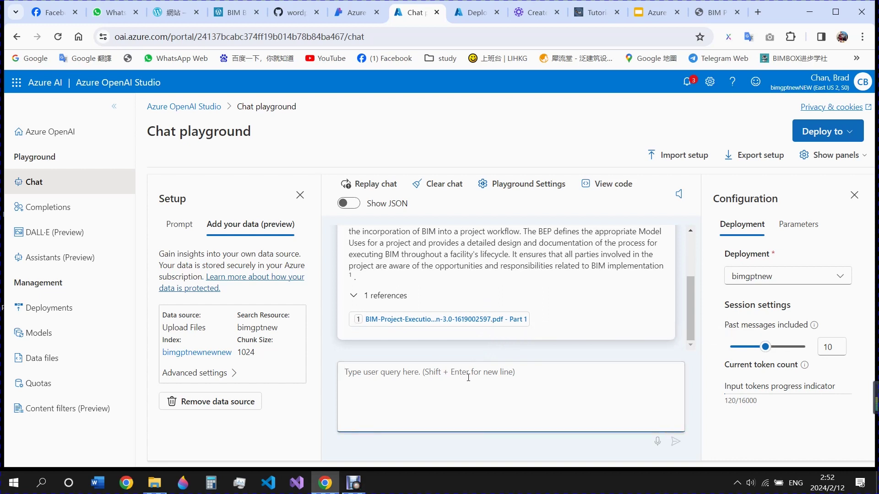
type("WHO")
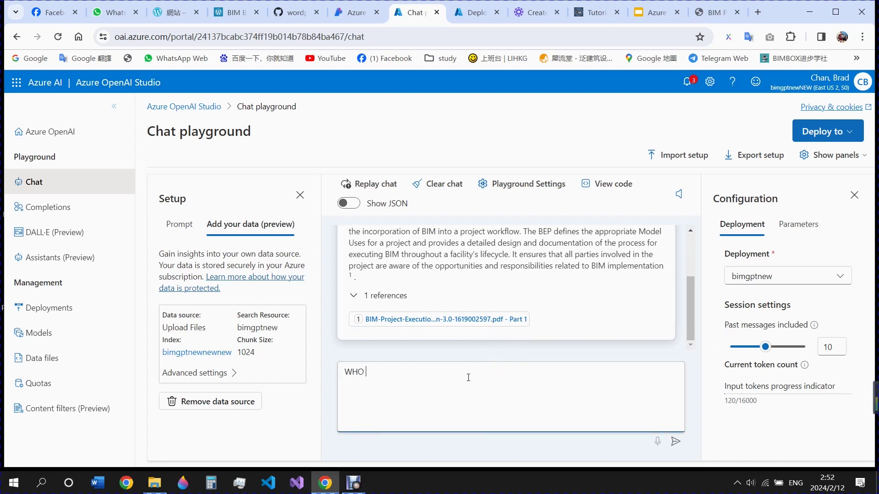
key("BackSpace")
key("BackSpace")
key("BackSpace")
type("who do the bep?")
key("Return")
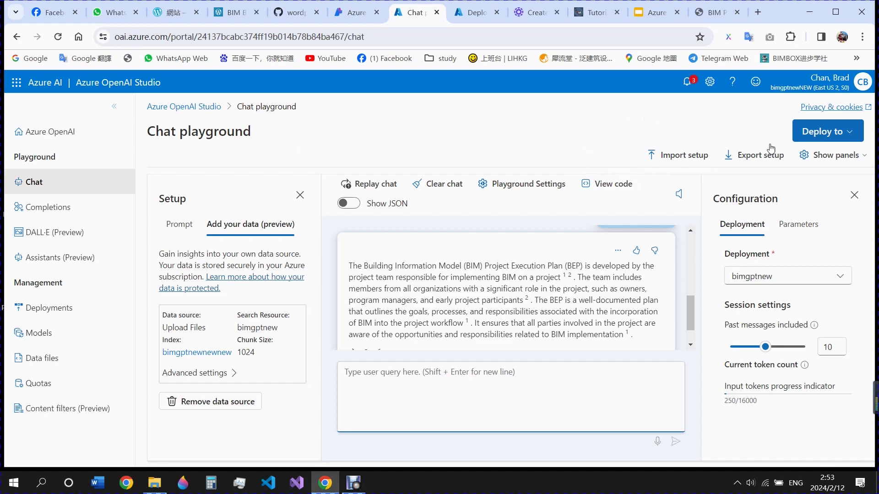
- Open the Deploy to options and load copilot.microsoft.com in a new tab
left_click(854, 133)
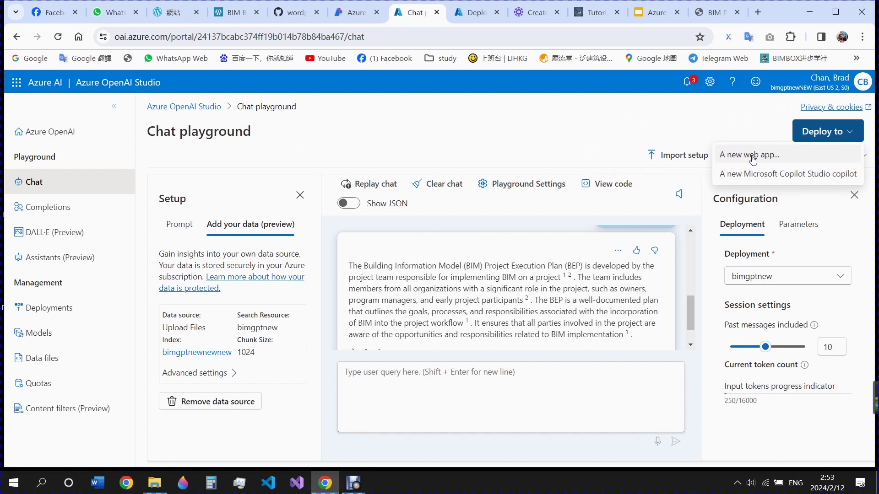
left_click(759, 13)
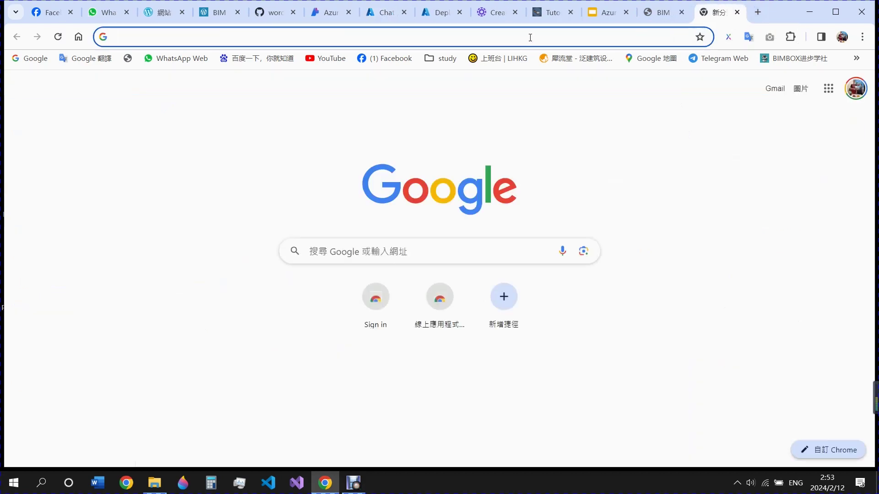
type("copilot.microsoft.com")
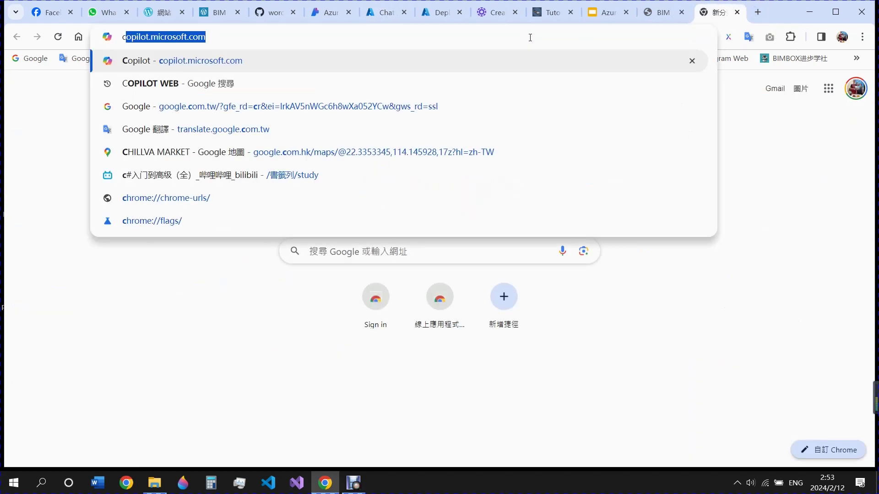
left_click(287, 70)
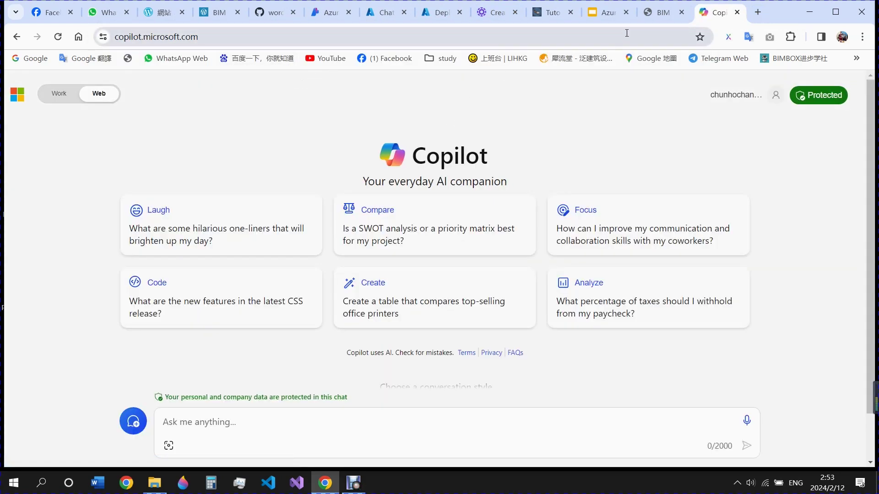
- Compare Copilot with the playground, close the deploy list, then go to the AI Engine tutorial
left_click(390, 15)
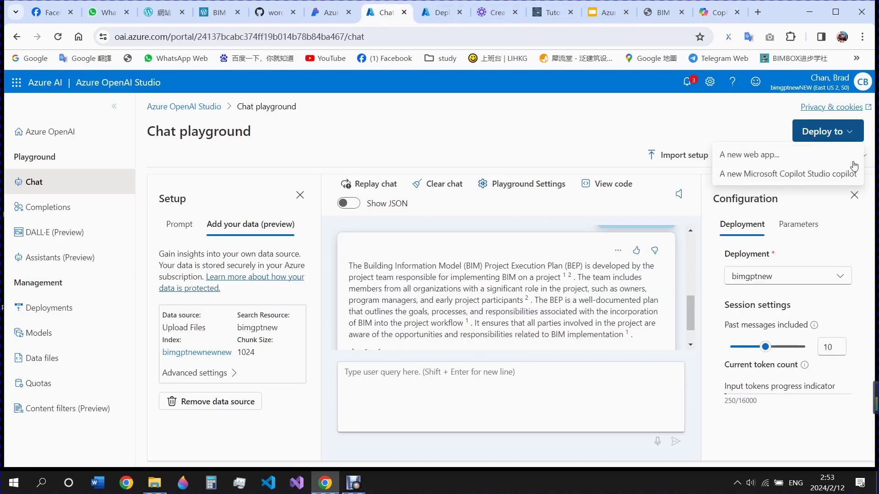
left_click(710, 13)
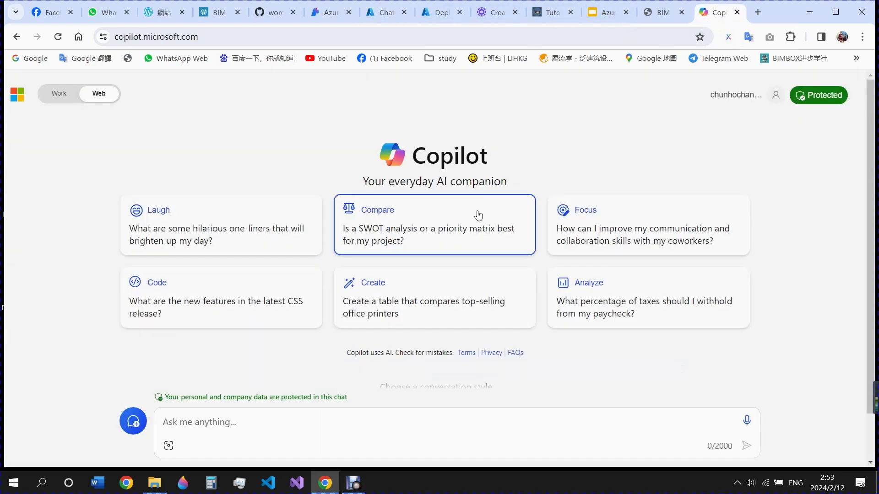
left_click(375, 17)
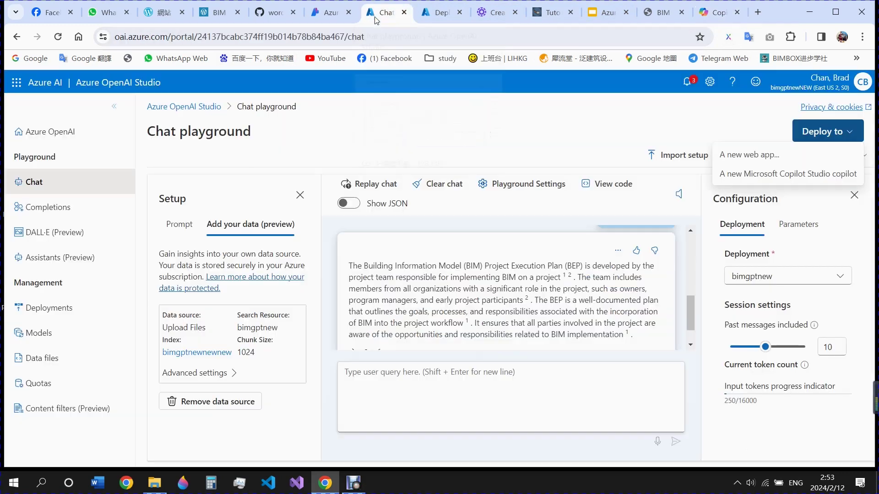
left_click(504, 141)
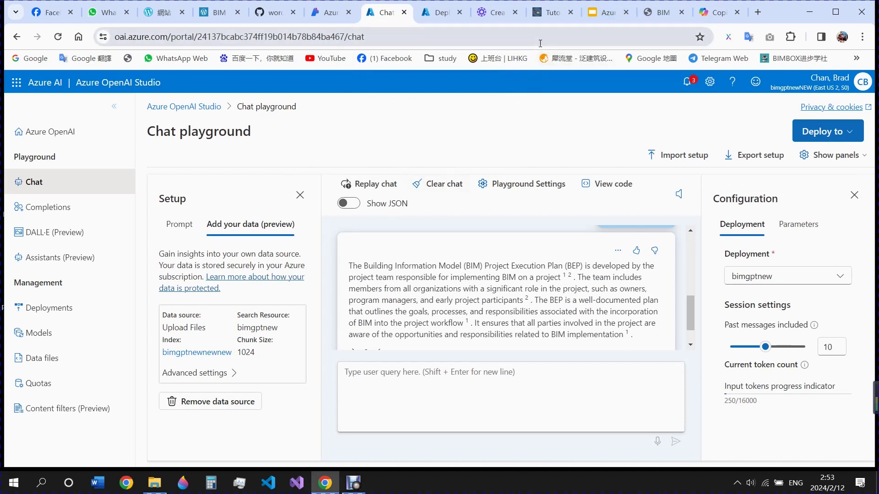
left_click(548, 15)
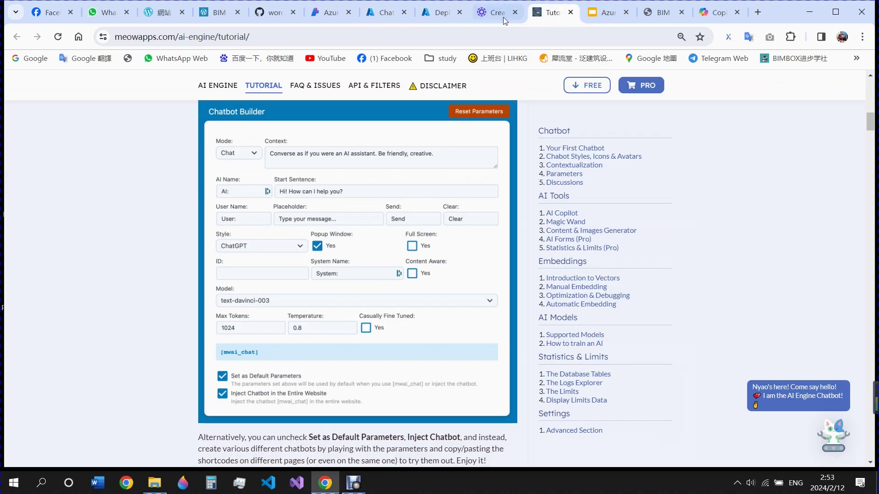
- Bring up bim001.wpcomstaging.com and scroll through its posts and back to the top
left_click(220, 13)
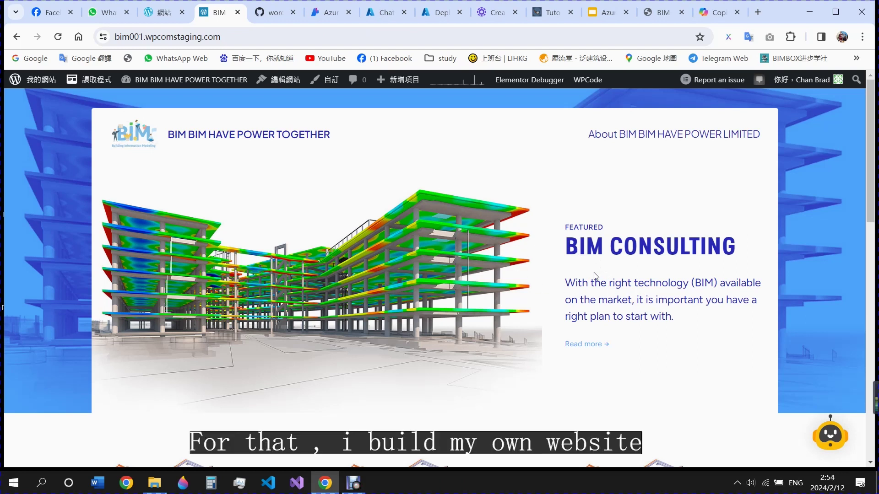
scroll(412, 277, "down", 8)
scroll(412, 277, "down", 5)
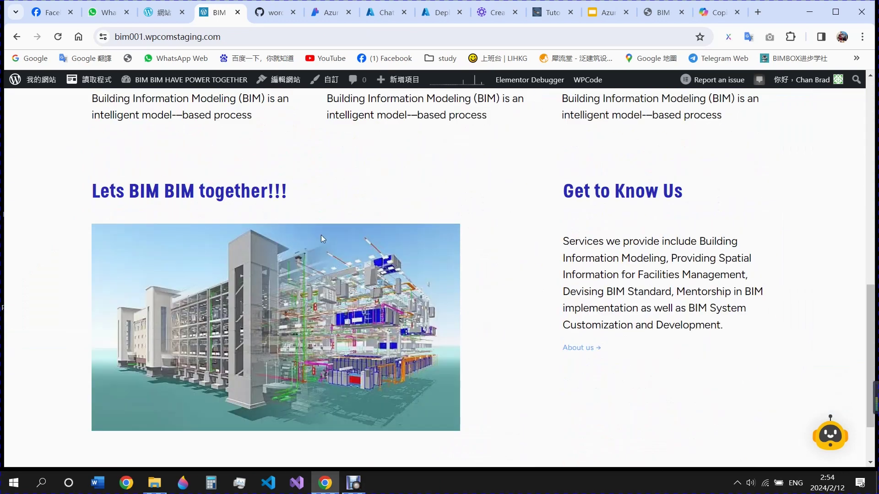
scroll(433, 289, "up", 5)
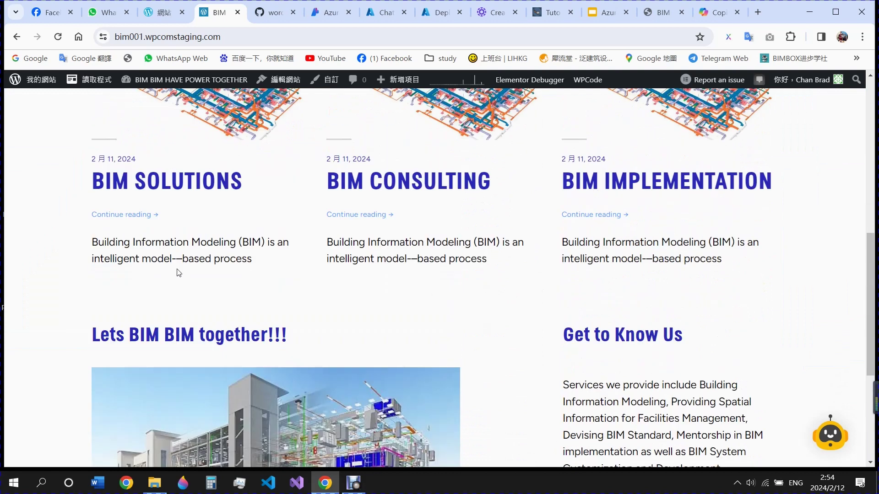
scroll(294, 351, "up", 8)
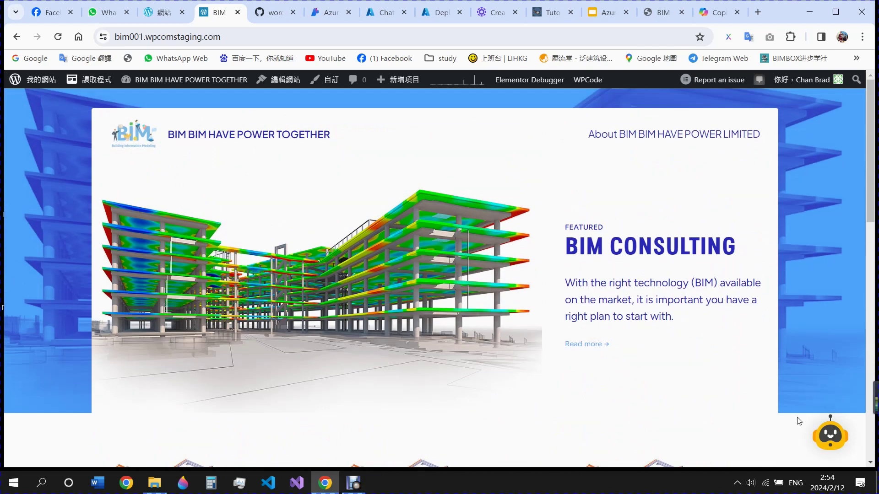
- Ask the site's chatbot "what is bim" and scroll through its answer
left_click(835, 434)
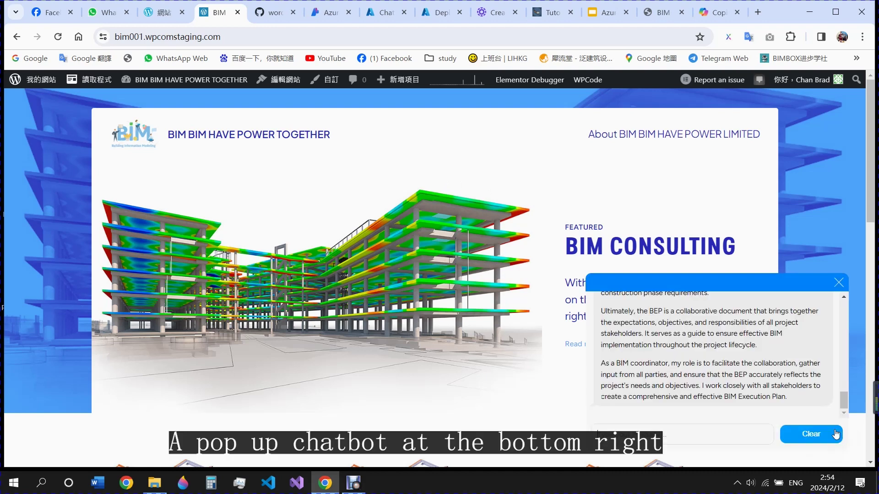
type("what is bim")
key("Return")
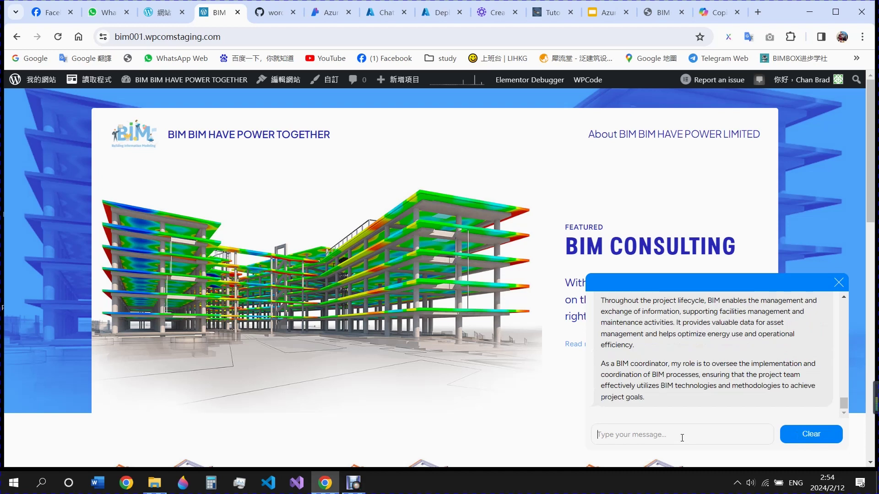
scroll(688, 389, "down", 2)
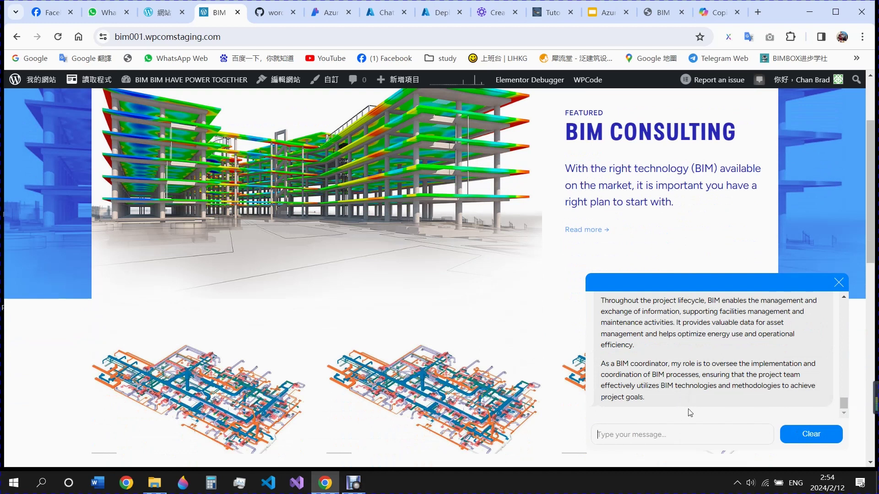
scroll(813, 369, "up", 2)
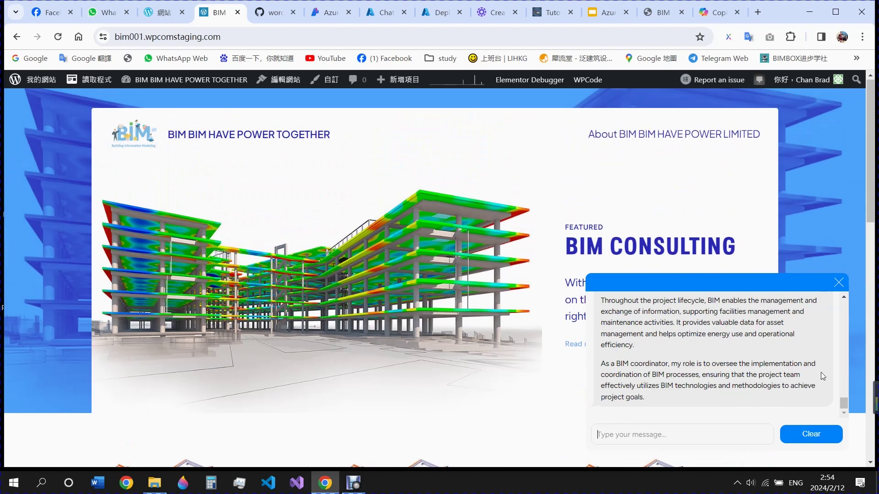
left_click_drag(845, 402, 843, 309)
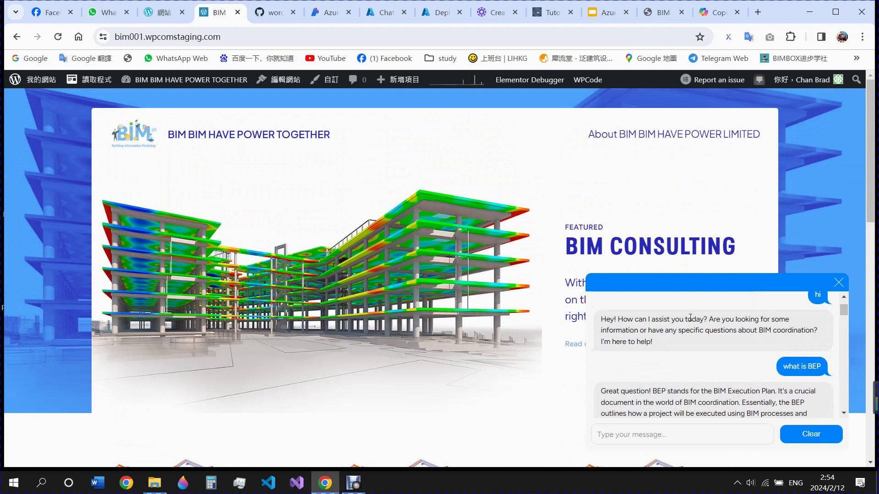
left_click_drag(845, 304, 834, 396)
- Scroll down the home page and follow the About us link to the BIM PROJECTS post
scroll(834, 397, "down", 1)
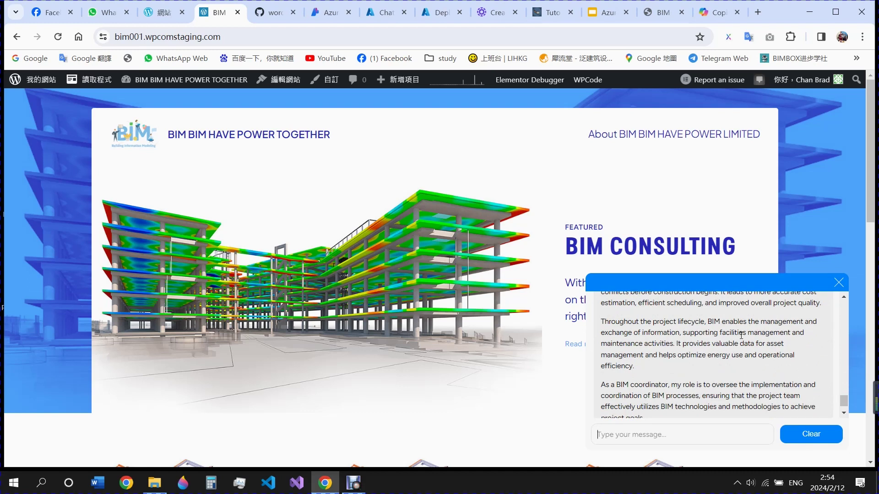
left_click_drag(845, 405, 845, 346)
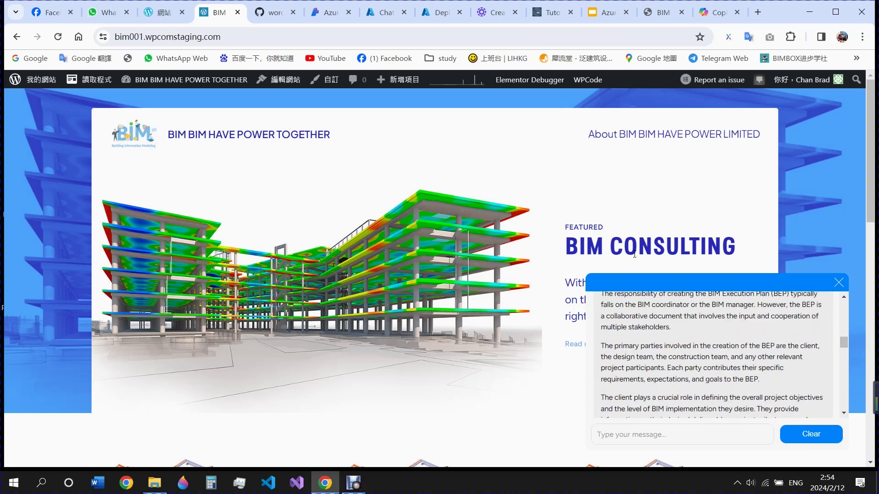
scroll(420, 262, "down", 10)
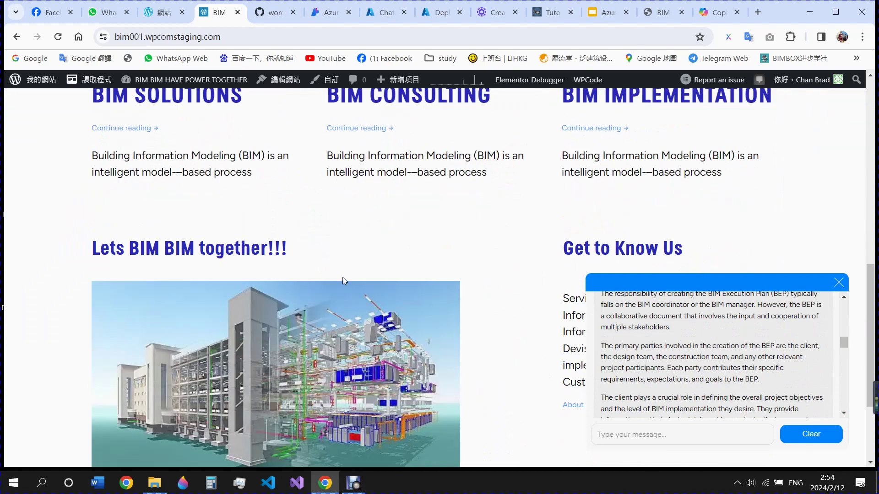
scroll(320, 280, "down", 3)
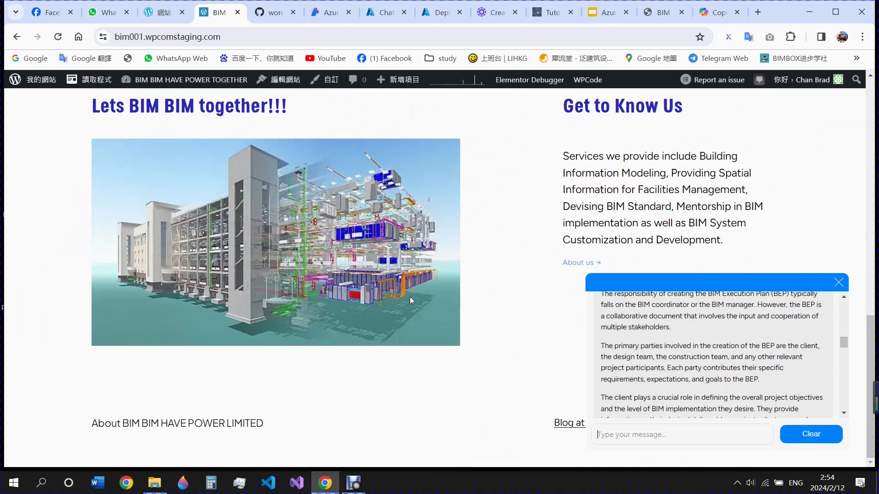
left_click(570, 262)
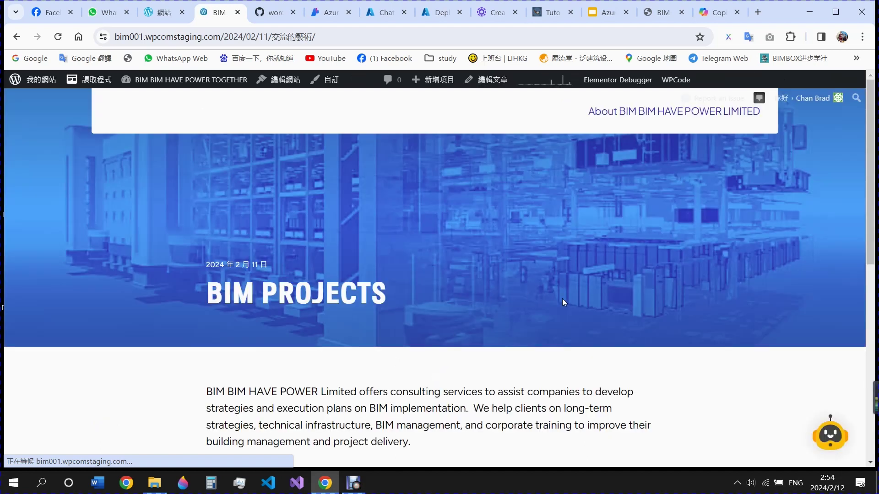
- Open the chatbot panel on the BIM PROJECTS page
scroll(626, 361, "down", 5)
scroll(618, 365, "down", 3)
scroll(618, 365, "up", 5)
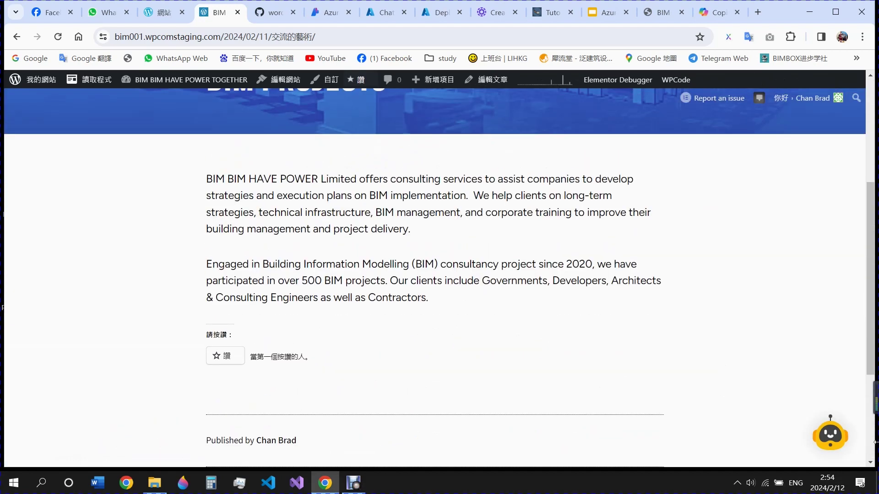
left_click(818, 442)
scroll(694, 361, "up", 3)
scroll(394, 247, "up", 5)
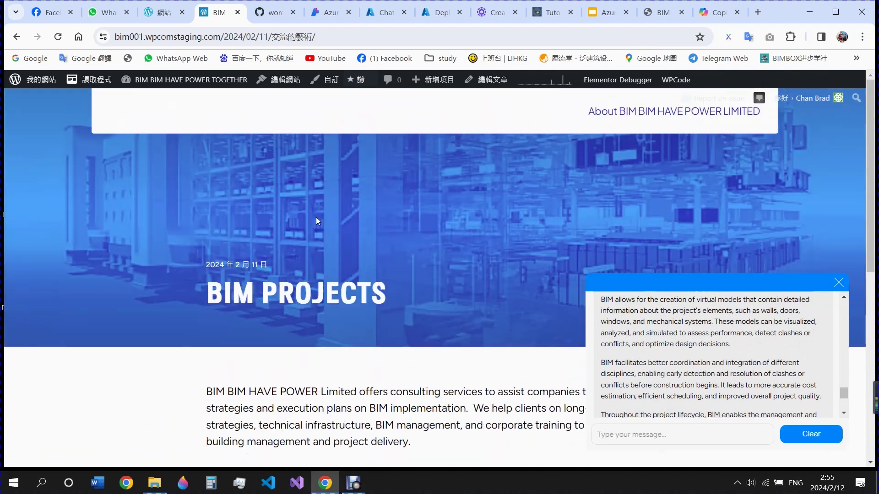
- Go back to the previous page, then return to the Azure OpenAI Studio chat playground
left_click(17, 38)
scroll(275, 229, "down", 10)
scroll(481, 332, "up", 6)
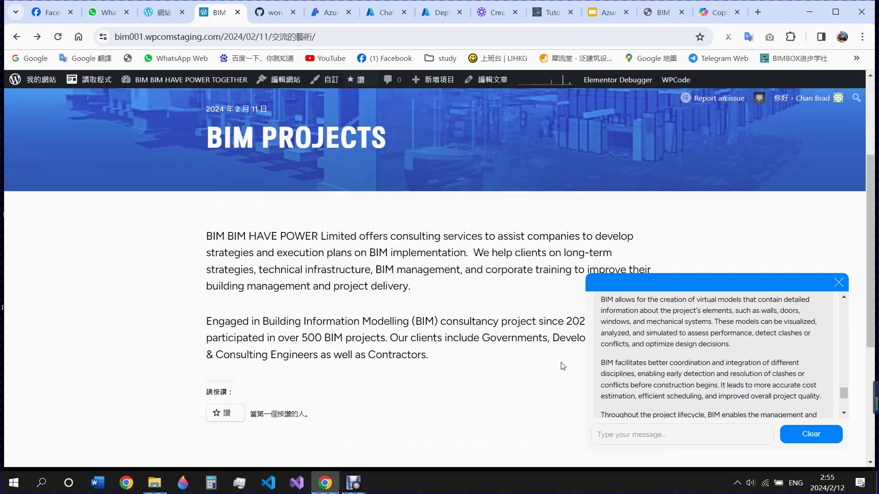
scroll(462, 307, "up", 3)
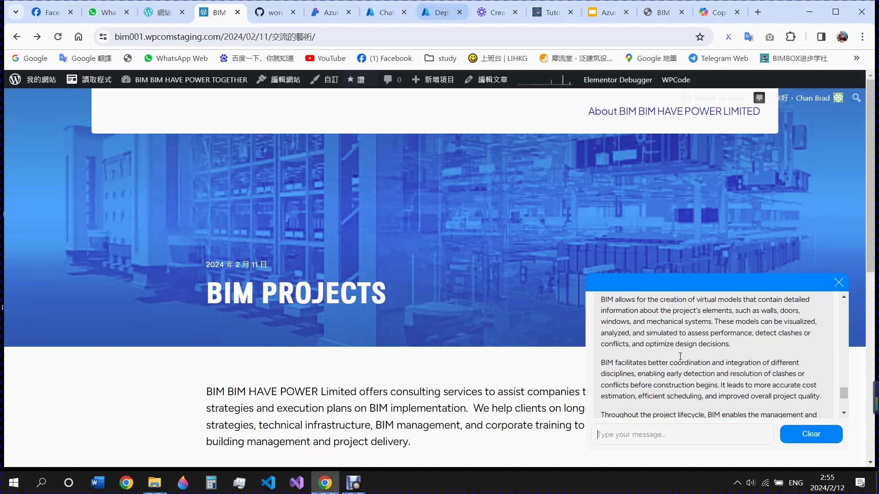
left_click(380, 13)
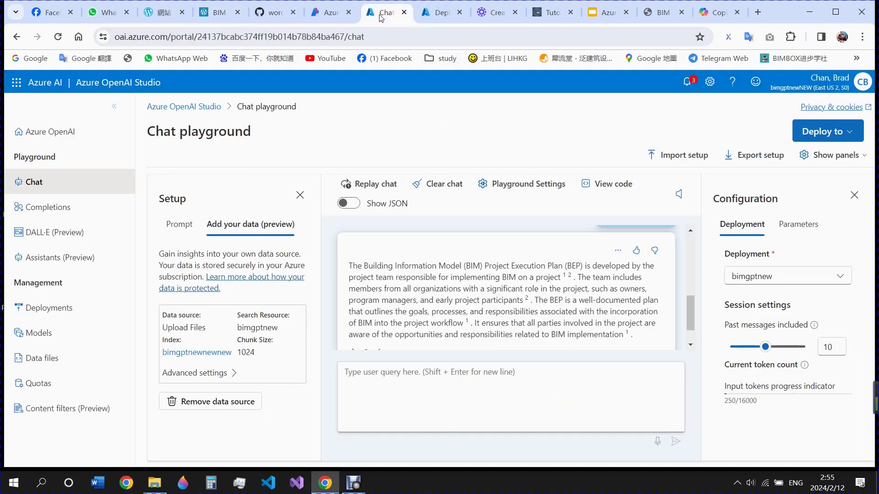
- In Azure AI Studio, open the Deployments list showing the gpt-4 deployment
left_click(327, 18)
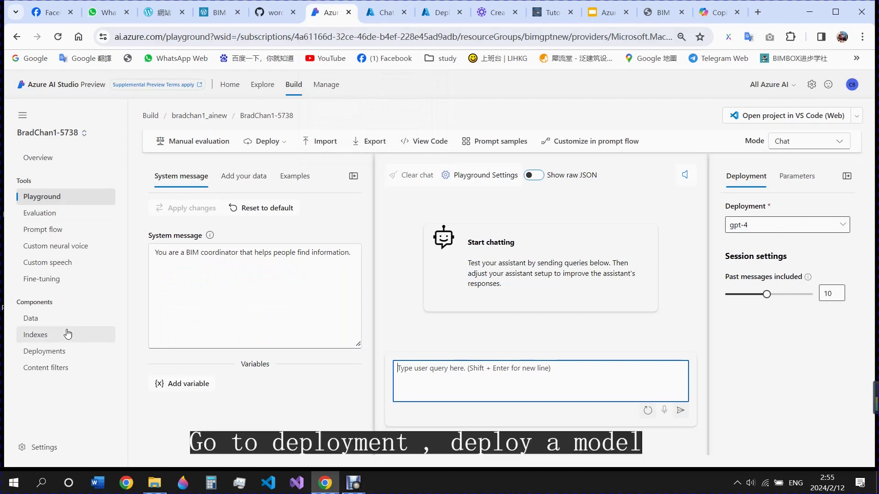
left_click(84, 358)
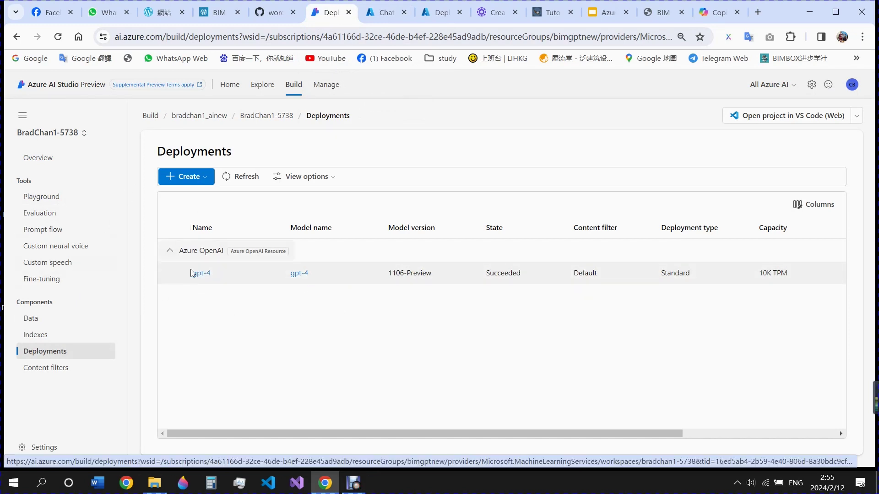
- Create a real-time endpoint deployment with gpt-35-turbo as the model
left_click(183, 178)
left_click(208, 211)
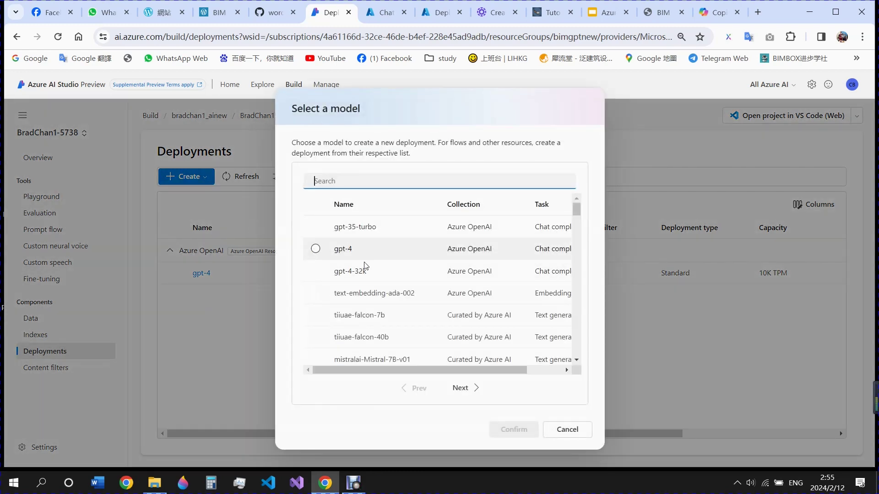
left_click(574, 431)
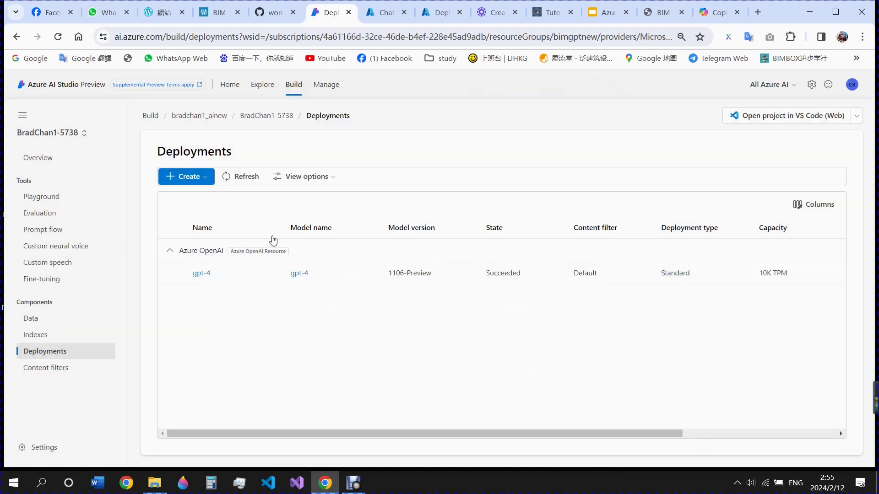
left_click(207, 177)
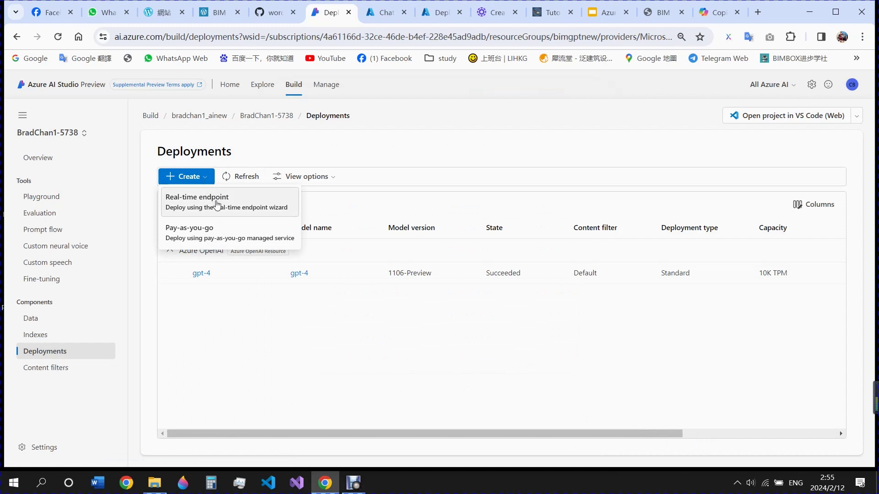
left_click(225, 214)
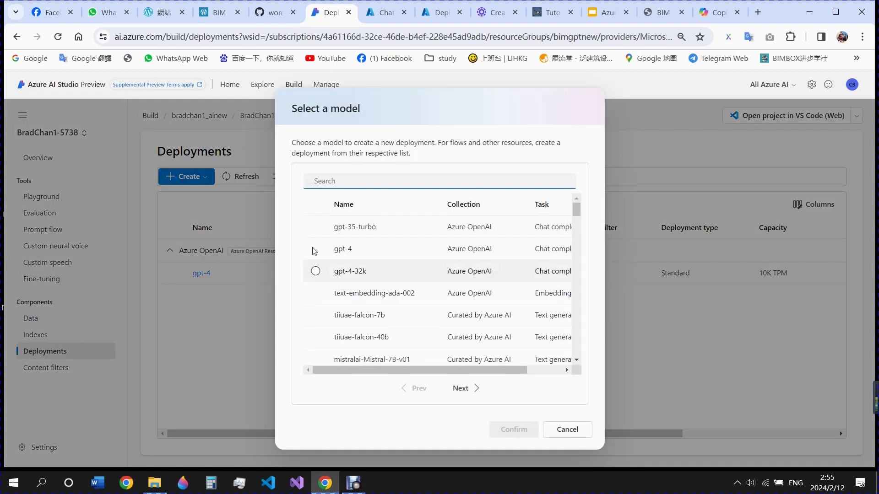
left_click(315, 227)
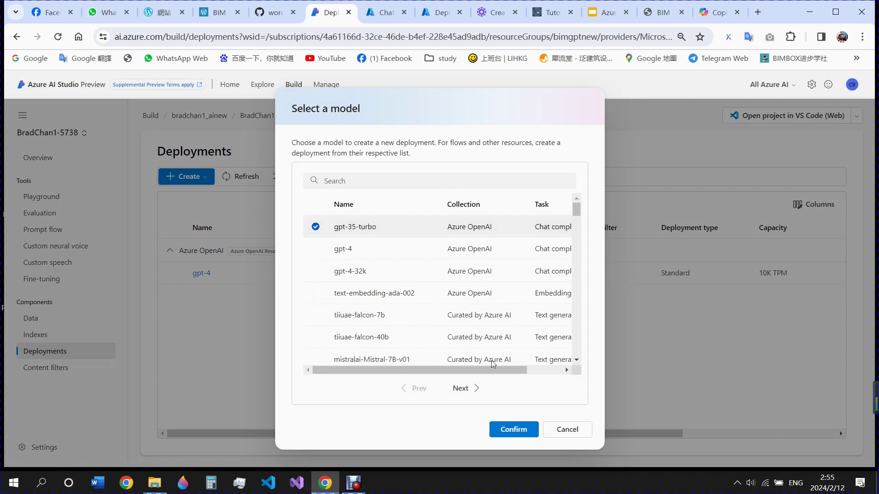
left_click(525, 434)
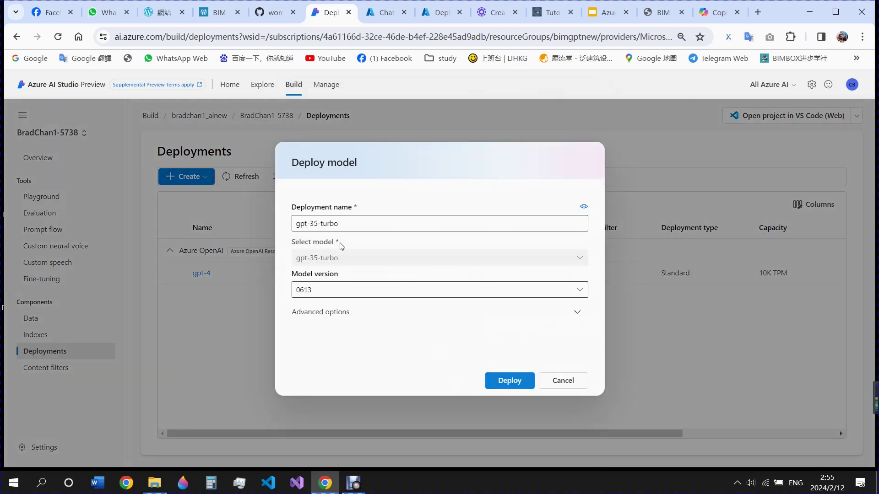
- Keep model version 0613 and Standard deployment type, then deploy
left_click(390, 291)
left_click(394, 366)
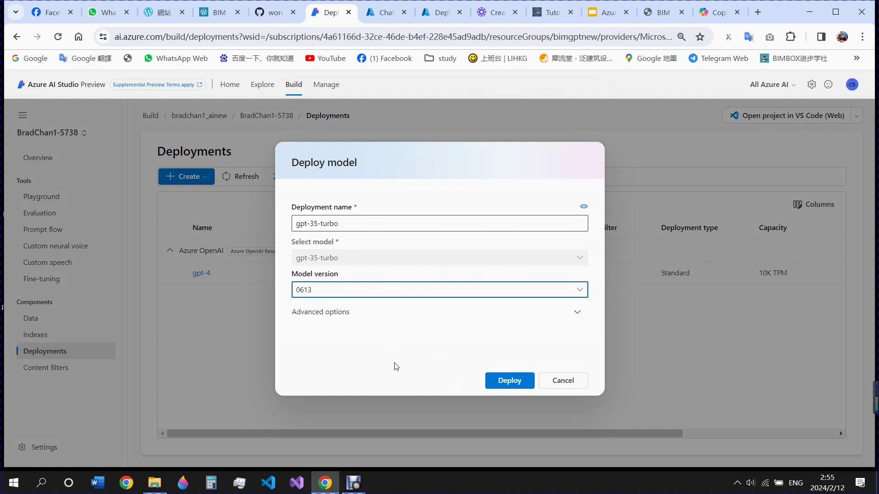
left_click(322, 313)
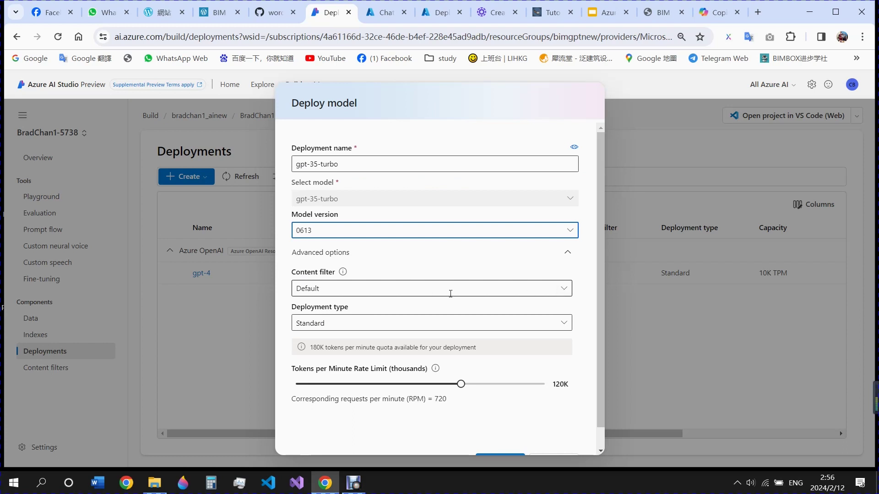
scroll(453, 346, "down", 1)
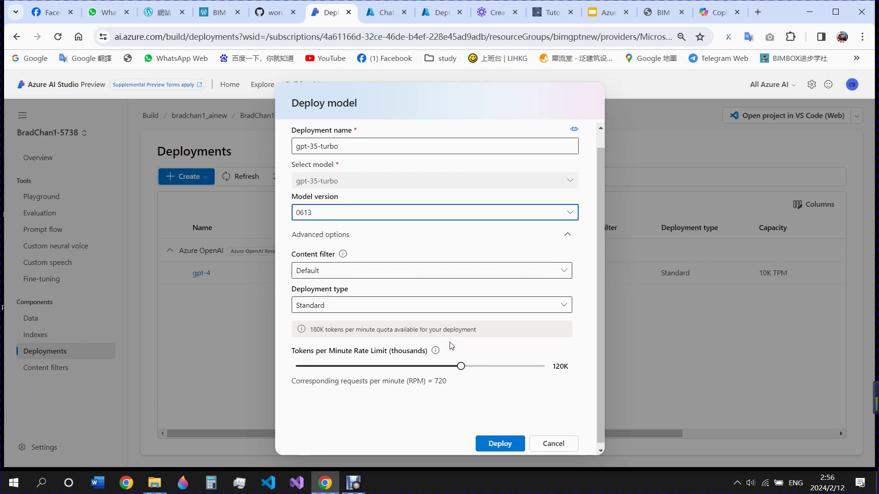
left_click(564, 303)
left_click(564, 304)
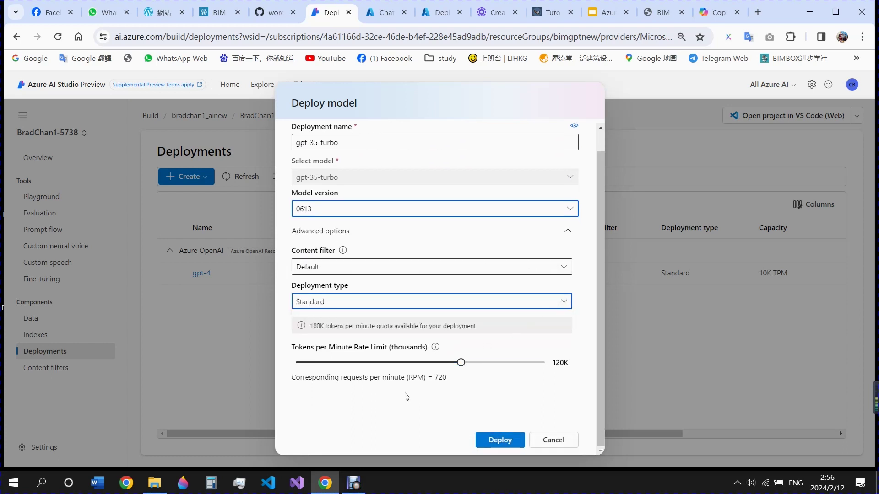
left_click(507, 439)
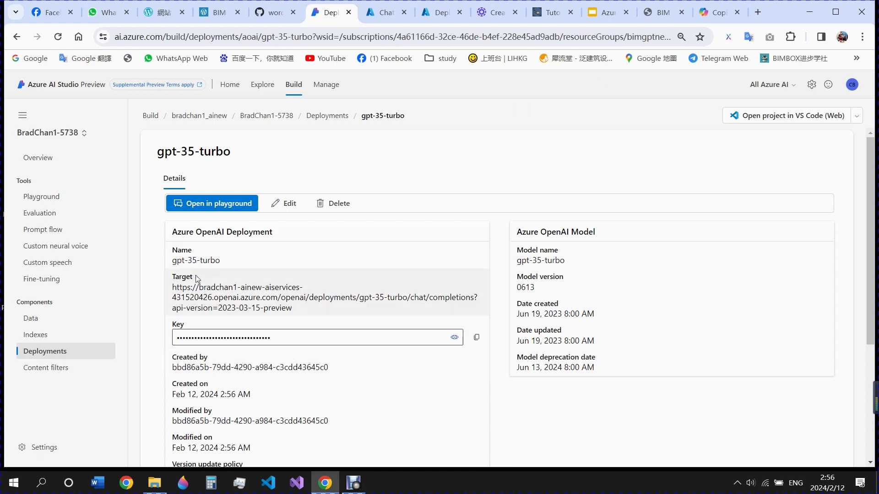
- Open the gpt-35-turbo deployment in the playground and start adding a data source under Add your data
left_click(248, 207)
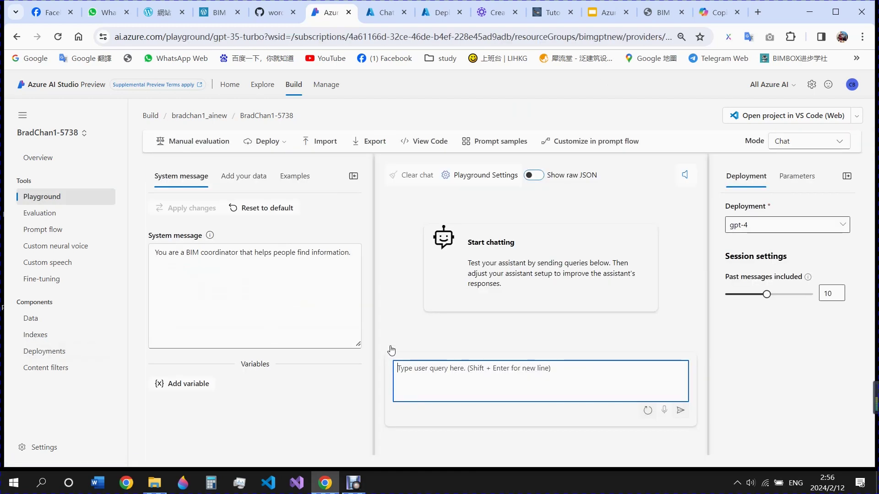
left_click(244, 177)
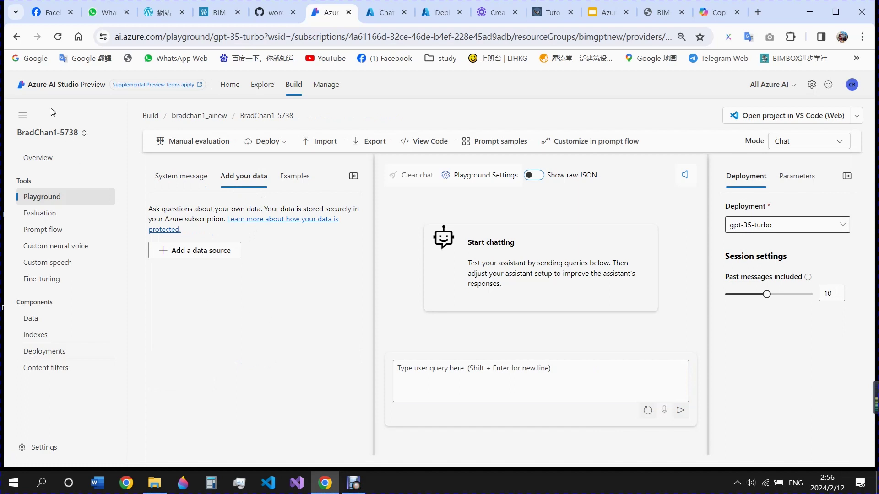
left_click(385, 14)
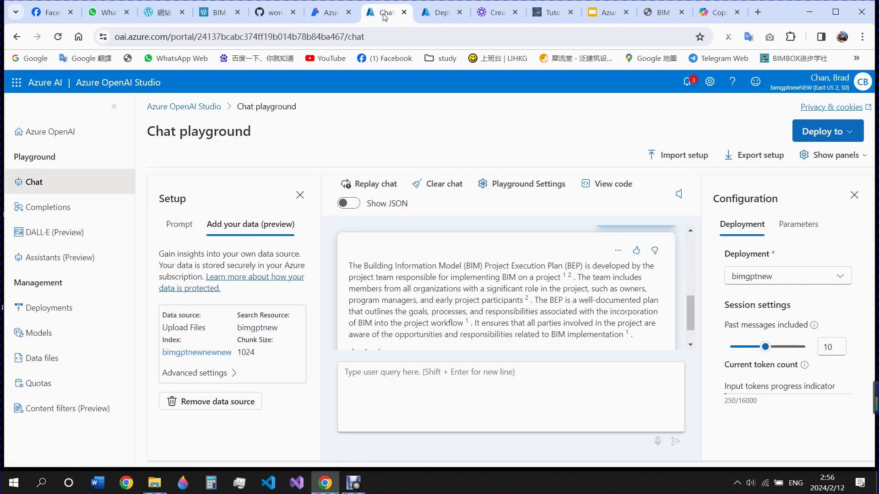
left_click(327, 13)
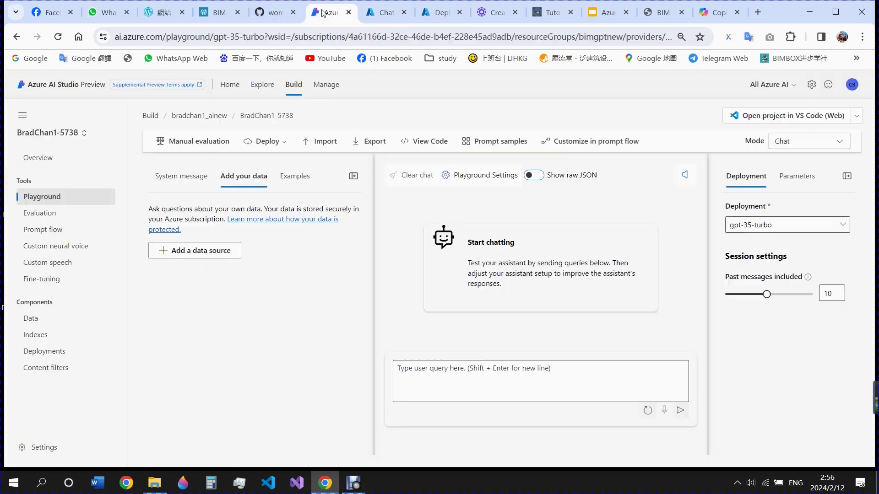
left_click(384, 12)
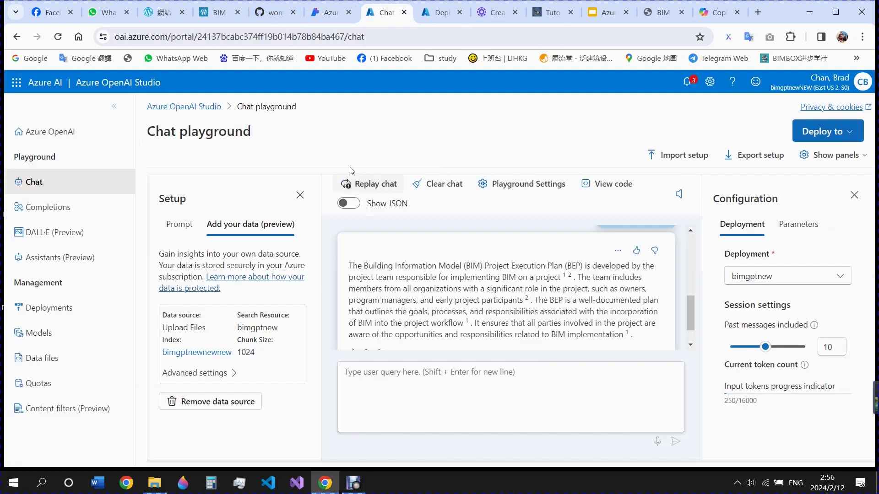
left_click(325, 12)
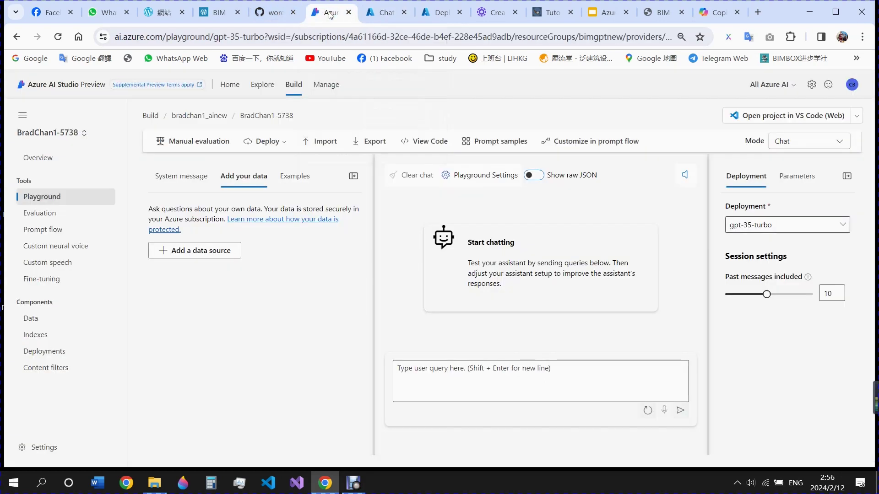
left_click(215, 257)
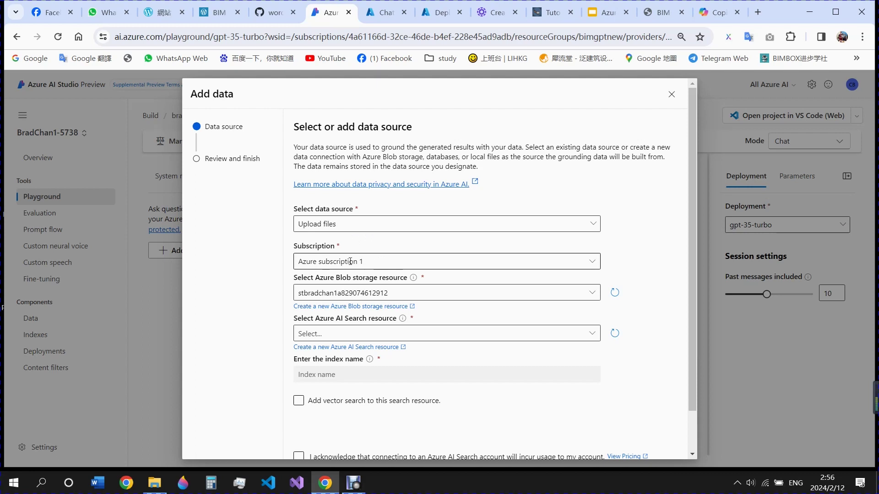
- Use the chosen Blob storage and bimgptnew AI Search resource, acknowledging the search usage charges
left_click(454, 293)
left_click(479, 334)
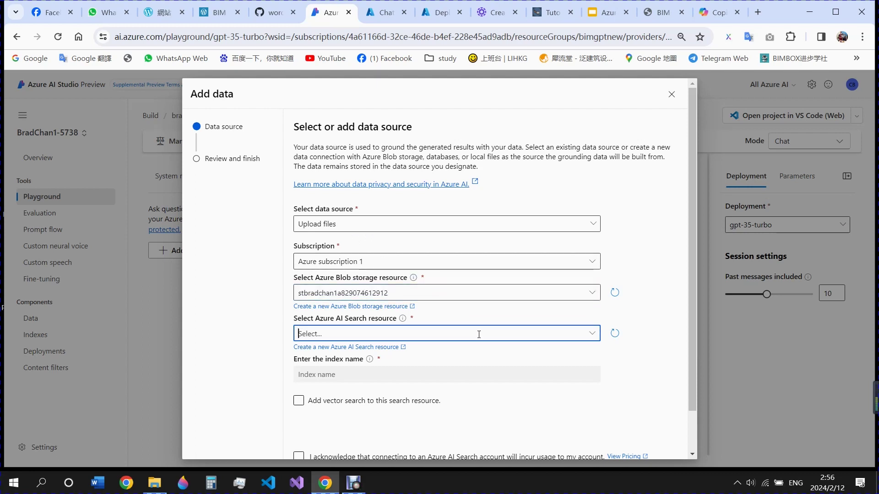
left_click(593, 334)
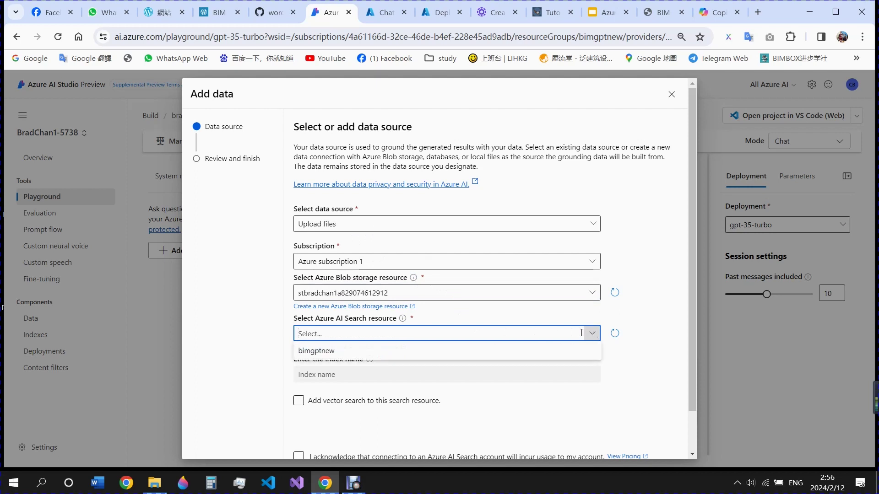
left_click(550, 351)
scroll(422, 318, "down", 1)
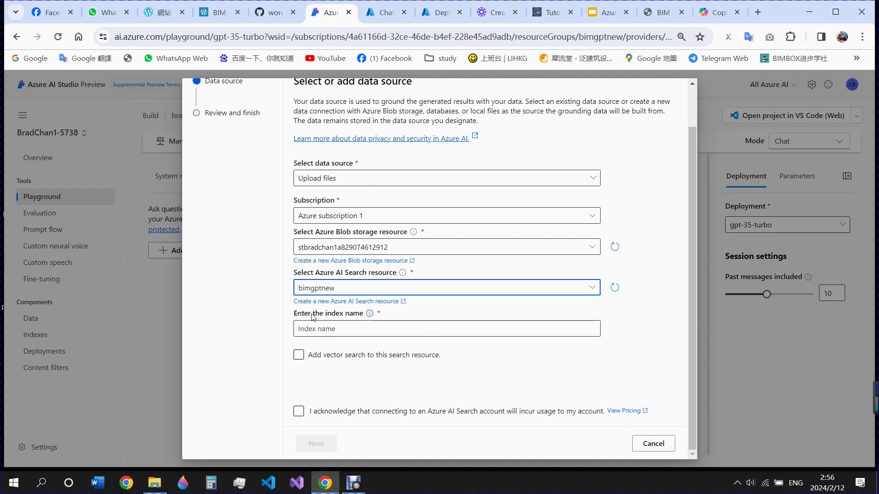
left_click(299, 412)
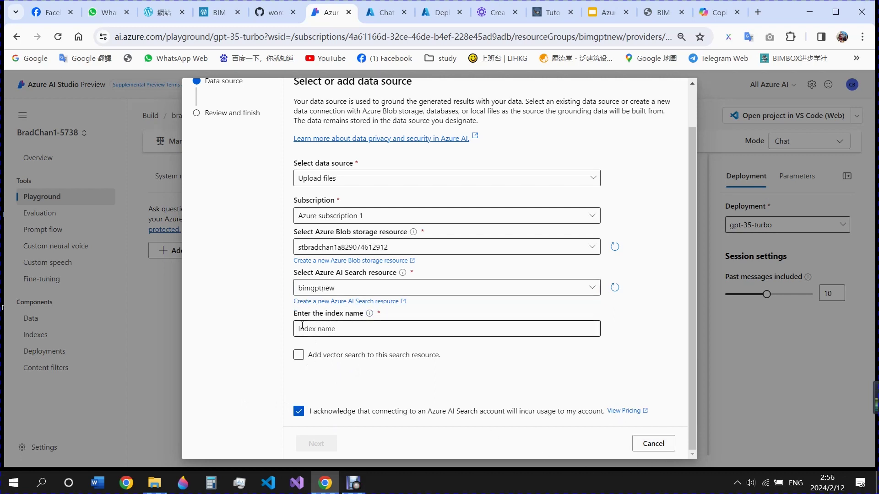
- Name the search index bimbim, reach the file upload step, then cancel adding data
left_click(344, 327)
type("123456")
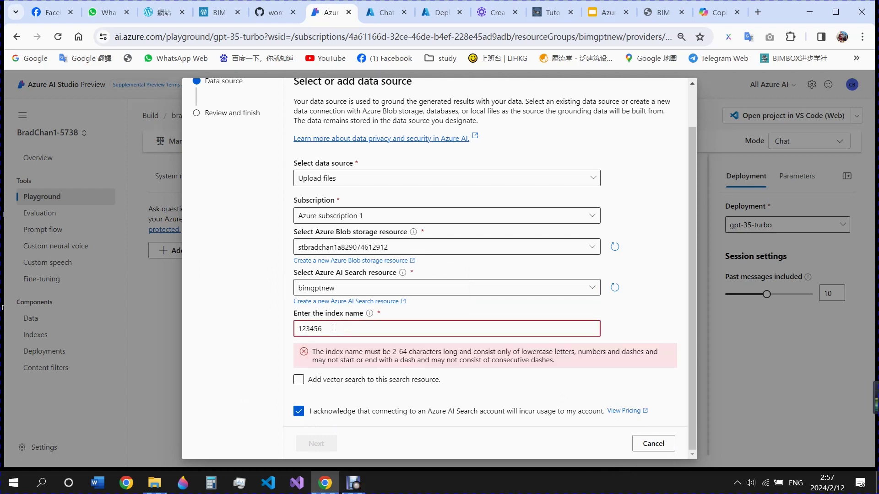
left_click_drag(343, 328, 271, 323)
type("bimbim")
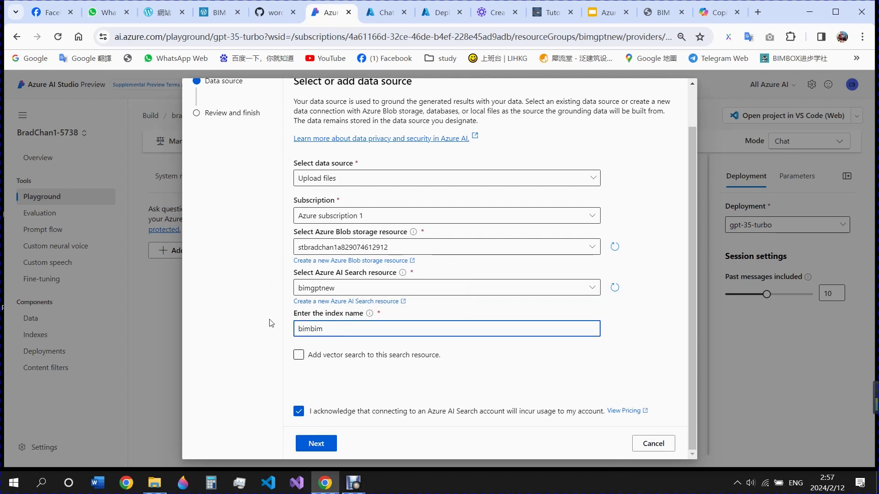
left_click(327, 448)
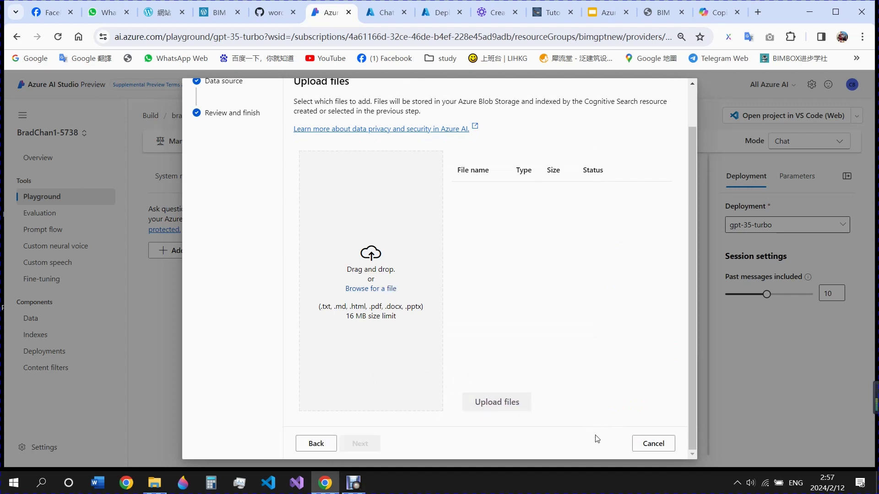
left_click(654, 444)
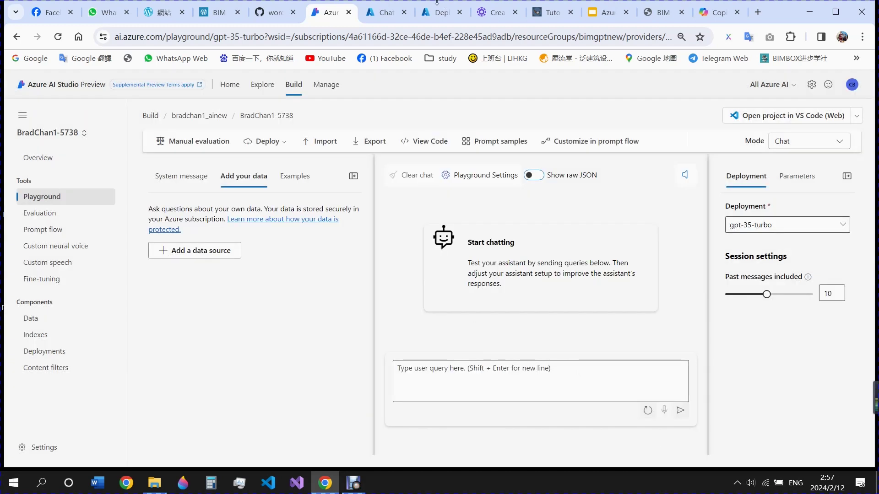
- Switch back to the Azure OpenAI Studio tab with the BIM-grounded chat playground
left_click(385, 12)
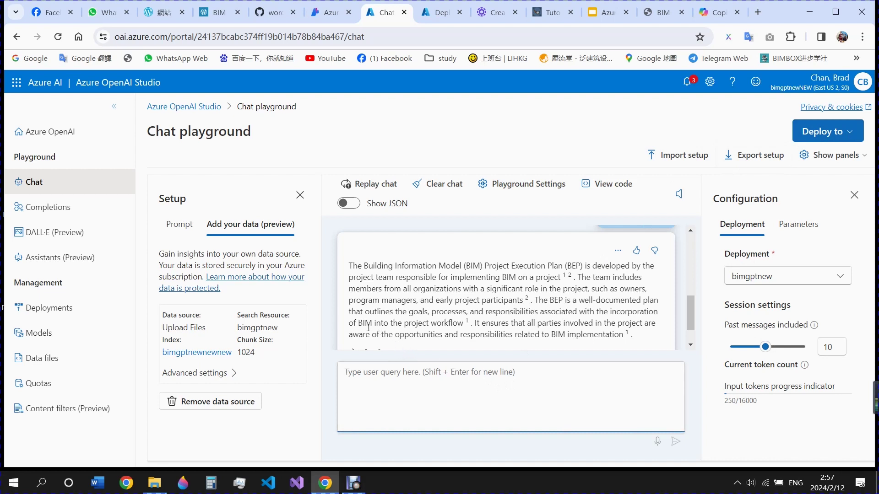
- Start a new web app deployment named bimbim under Azure subscription 1
left_click(856, 131)
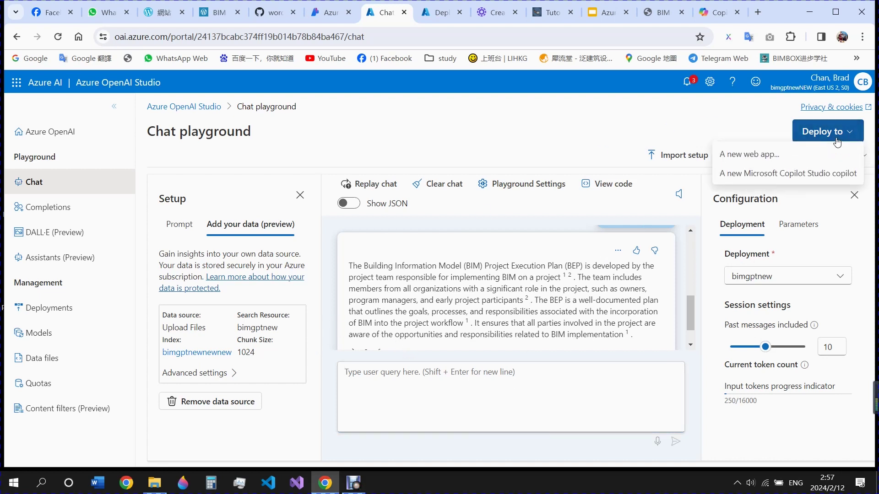
left_click(753, 154)
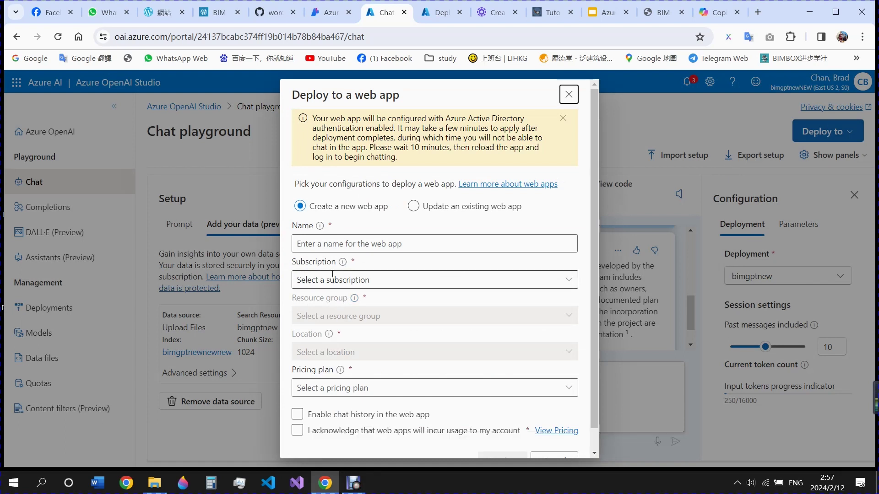
left_click(371, 245)
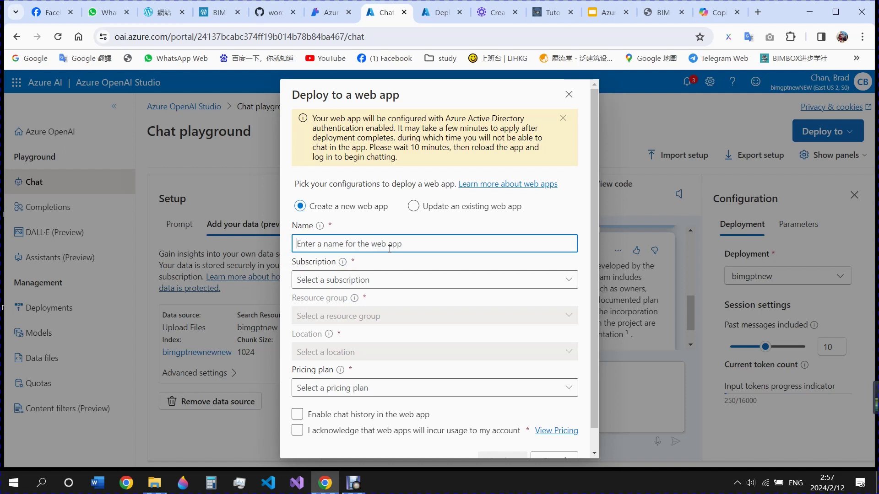
type("b")
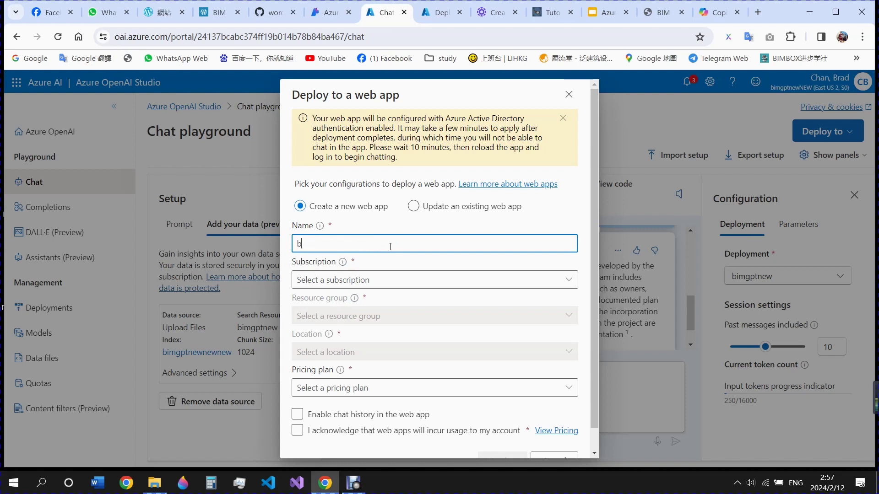
type("imbim")
left_click(524, 277)
left_click(570, 279)
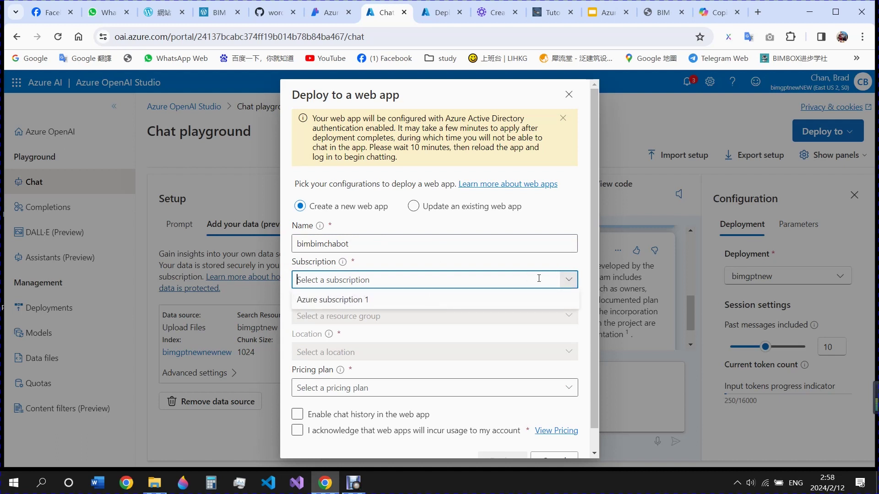
left_click(489, 302)
left_click(463, 317)
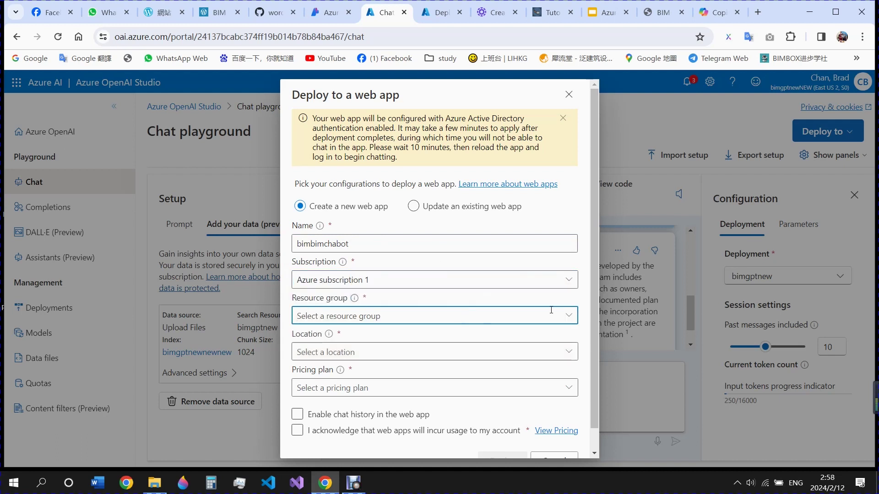
- Use resource group bimgptnew, East US 2 and the Free (F1) plan, acknowledge charges, and deploy
left_click(568, 315)
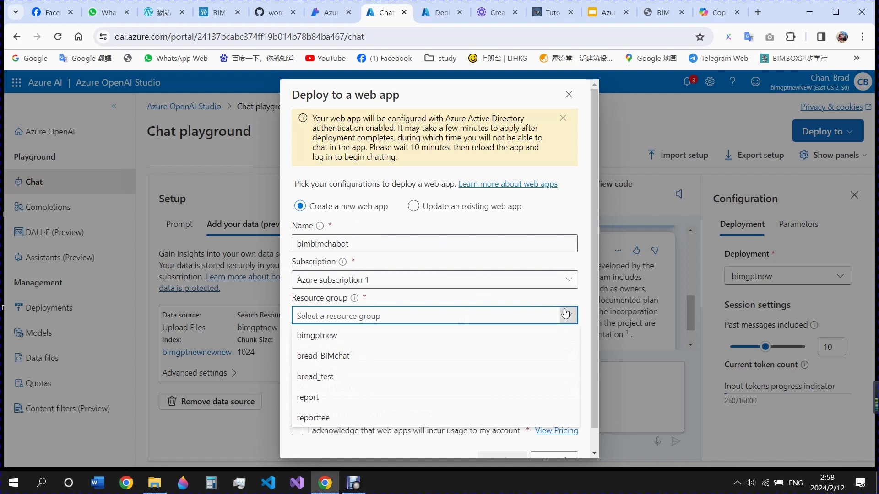
left_click(558, 336)
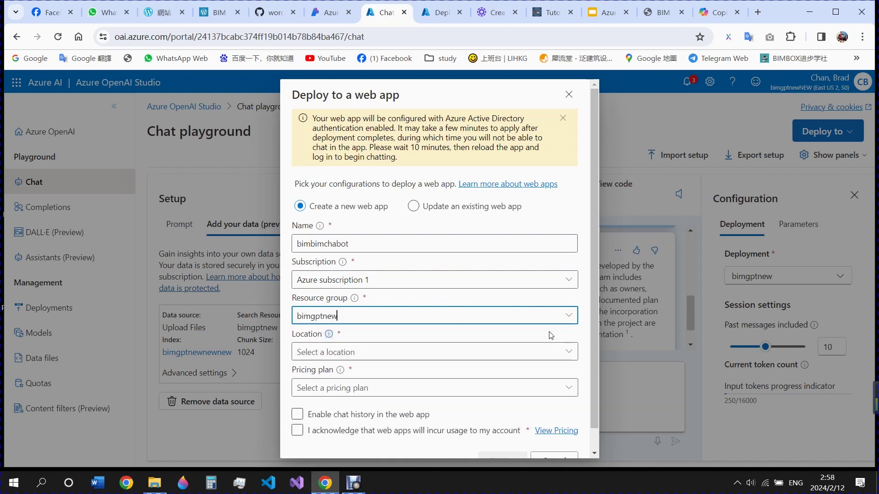
left_click(571, 353)
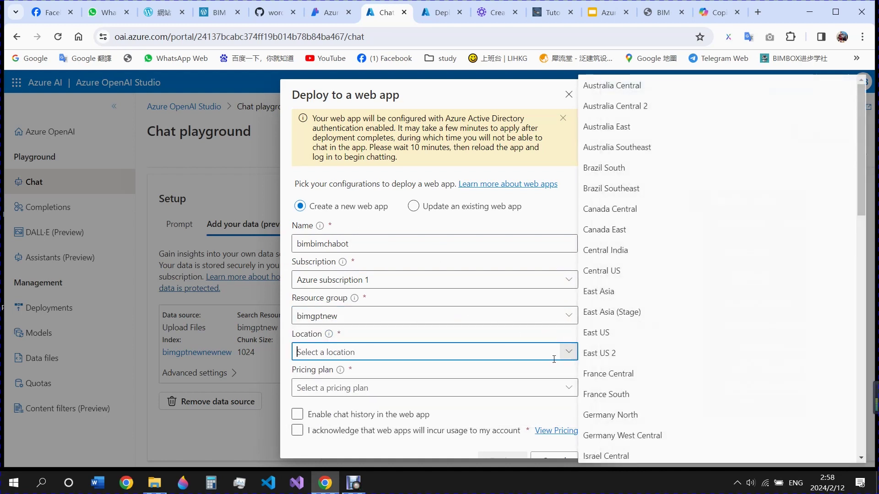
left_click(663, 355)
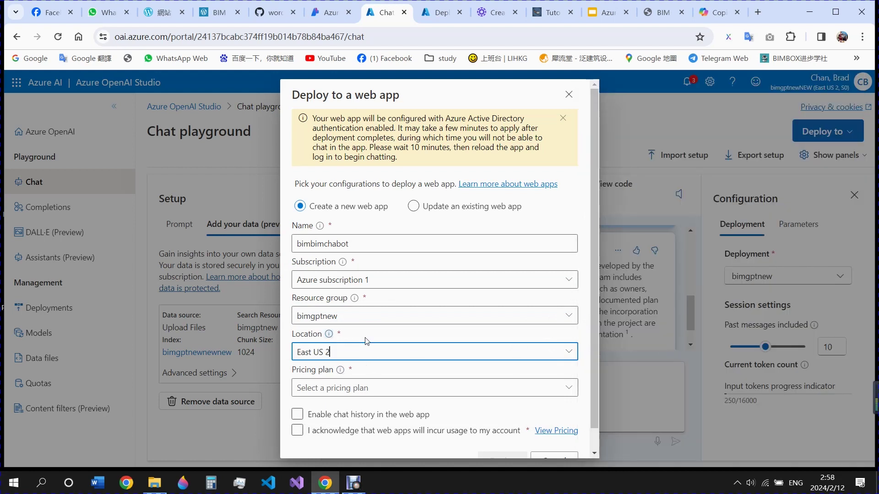
scroll(417, 339, "down", 1)
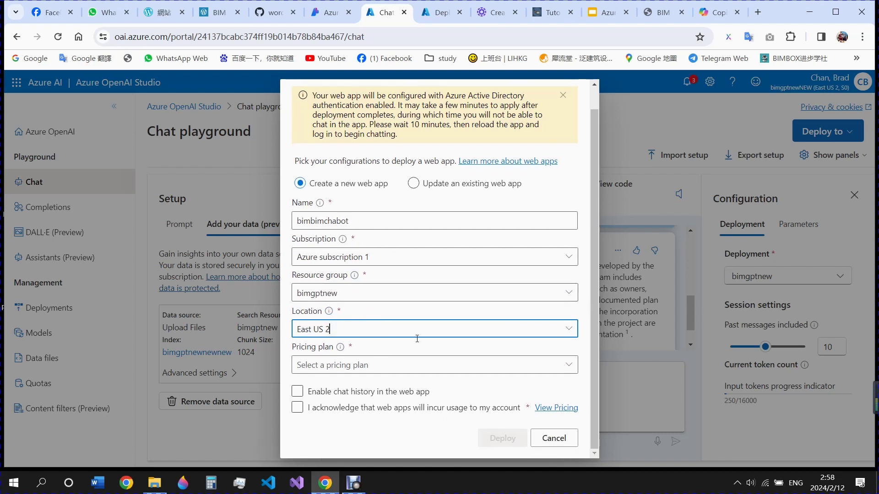
left_click(527, 365)
left_click(568, 366)
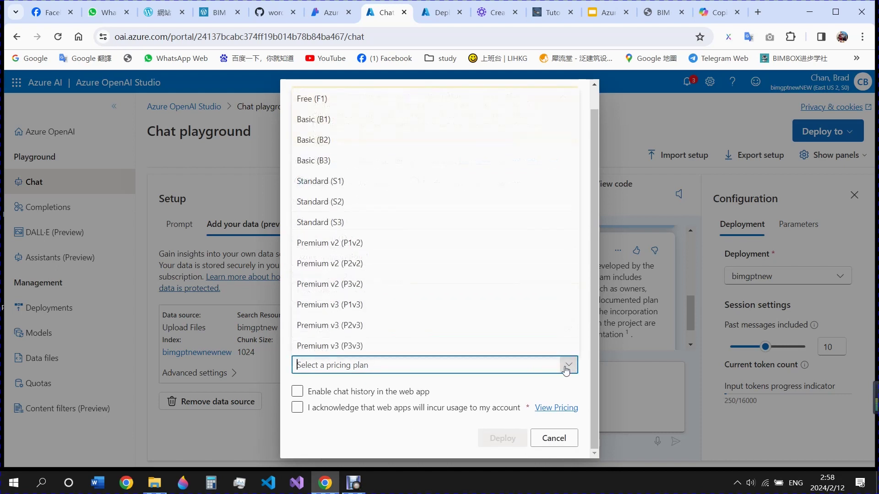
left_click(332, 108)
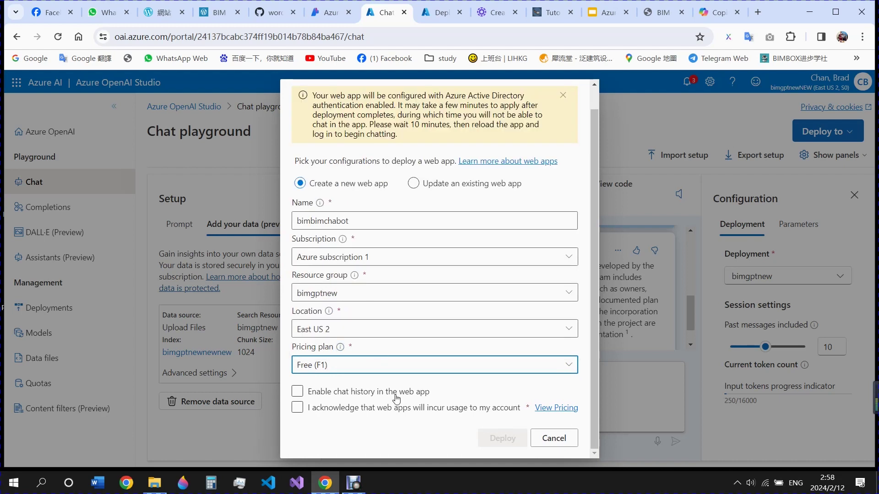
left_click(297, 407)
left_click(494, 442)
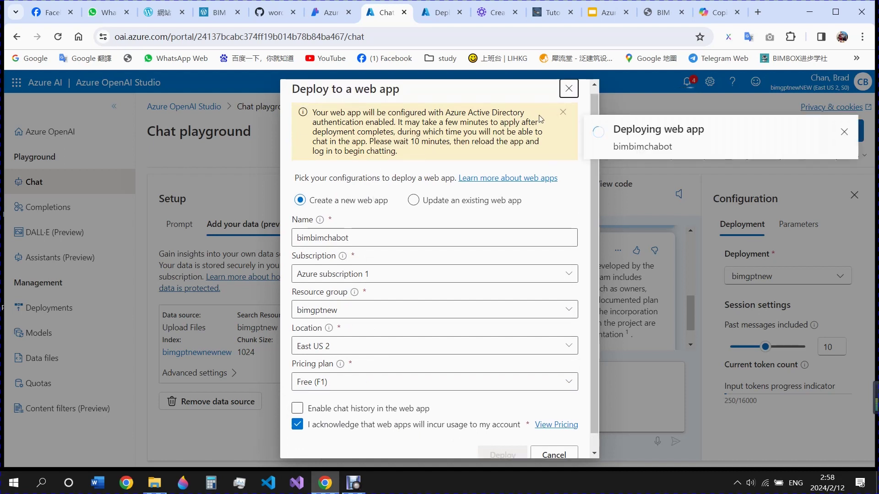
- Redeploy on the Basic (B1) plan as web app bimbimcha under Azure subscription 1
left_click(569, 89)
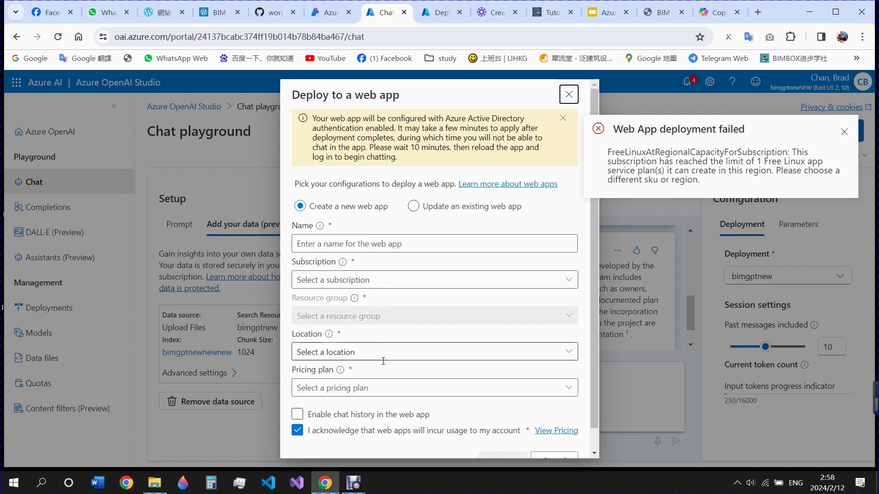
left_click(568, 389)
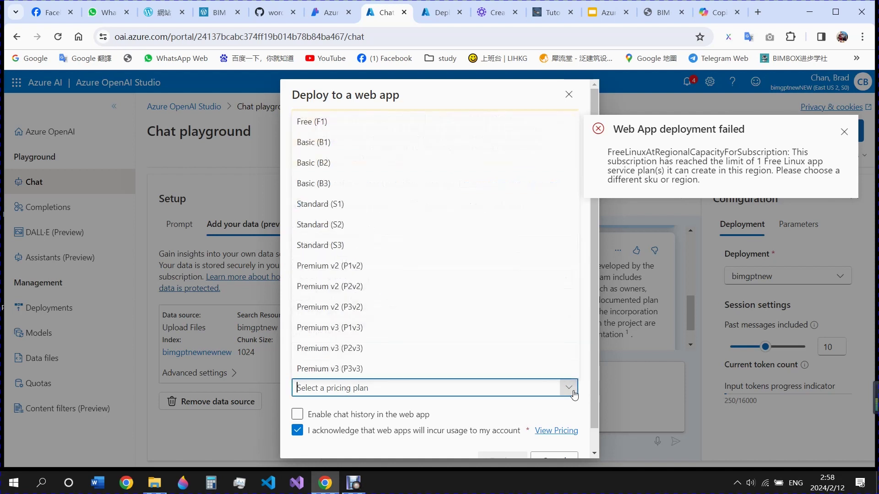
left_click(314, 143)
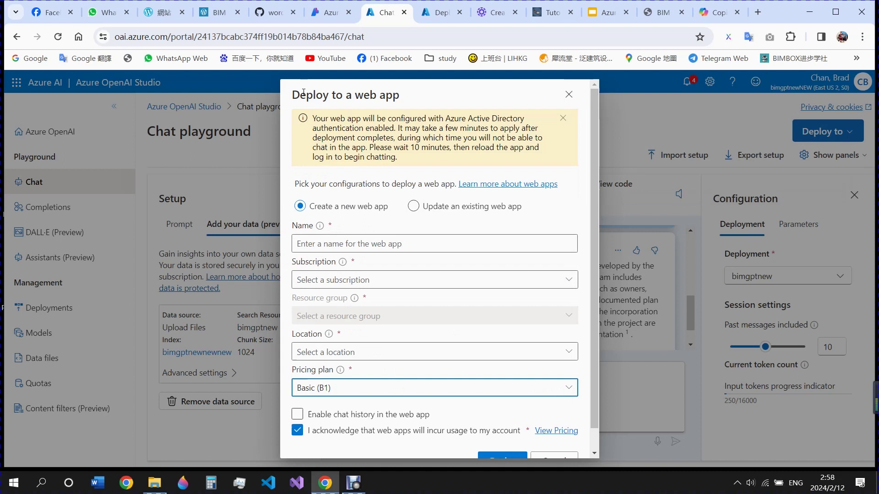
left_click(385, 243)
type("bimbim")
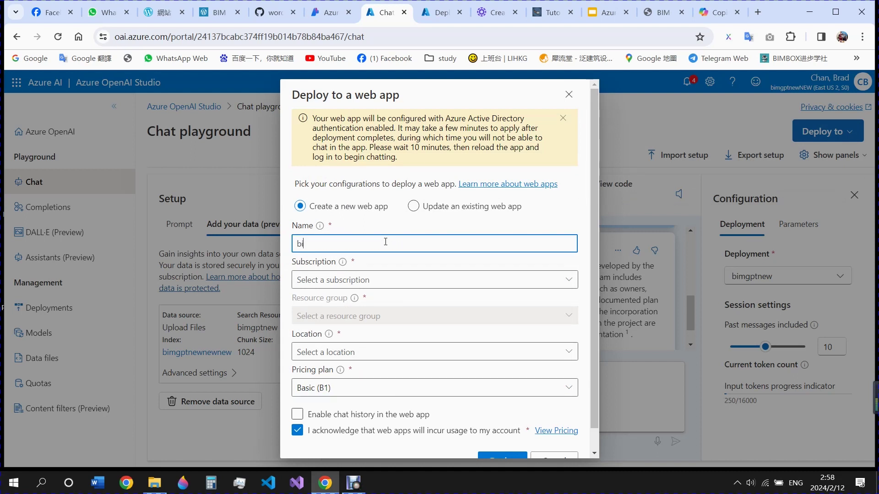
left_click(354, 280)
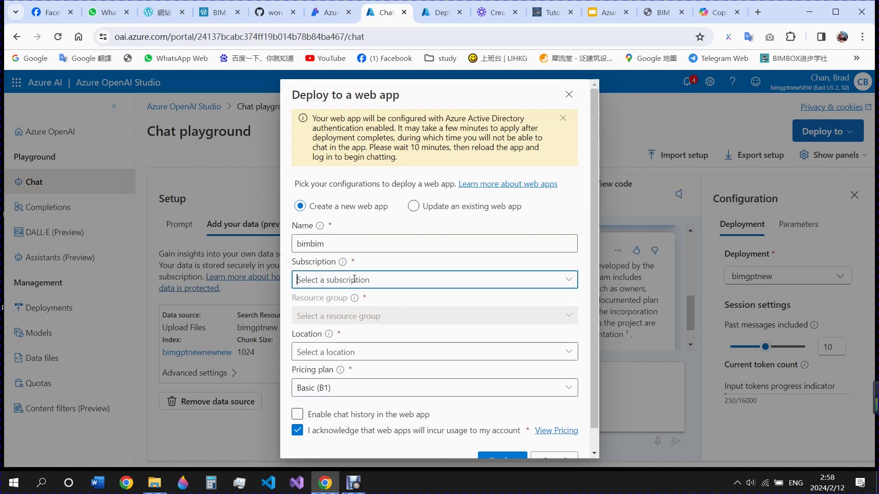
left_click(570, 284)
left_click(534, 300)
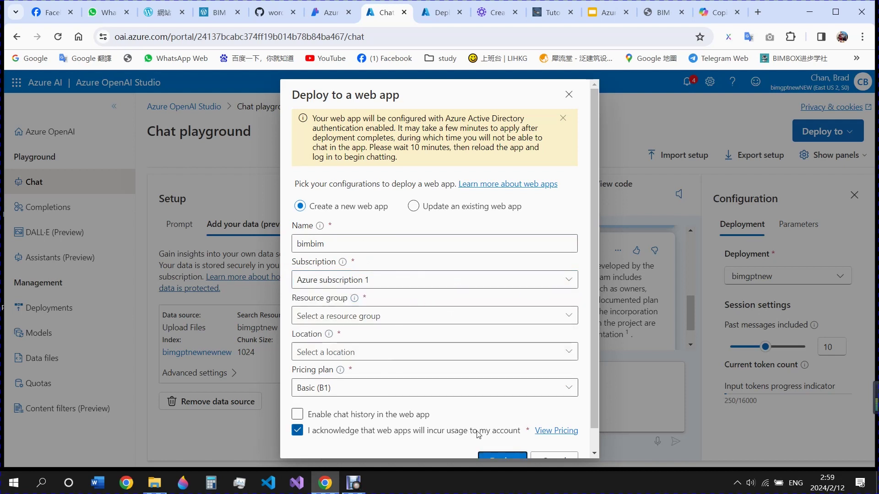
left_click(350, 239)
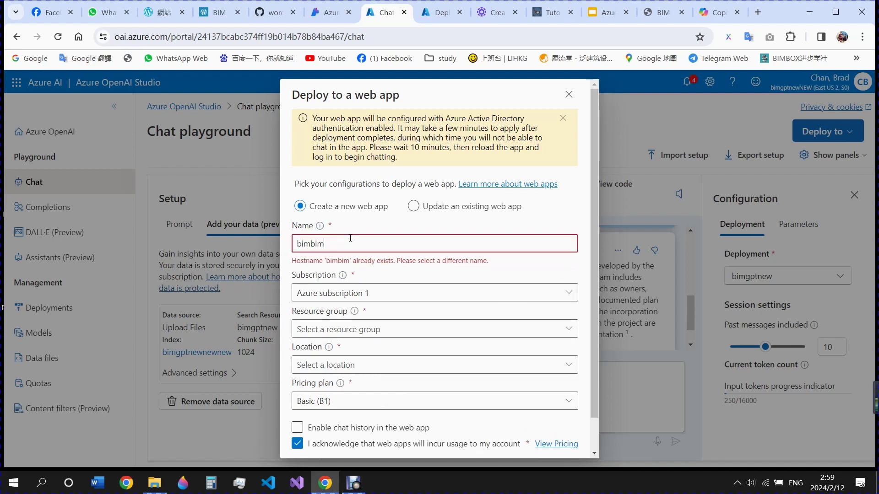
type("chatbot")
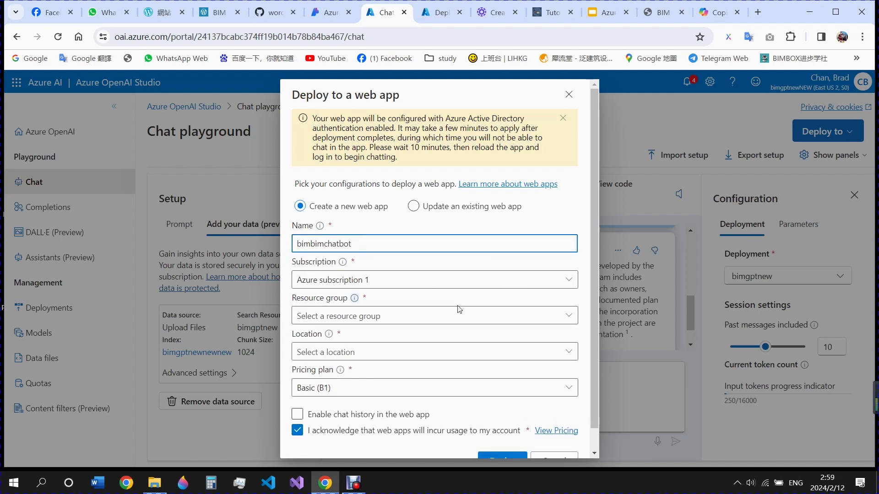
scroll(462, 321, "down", 1)
left_click(503, 440)
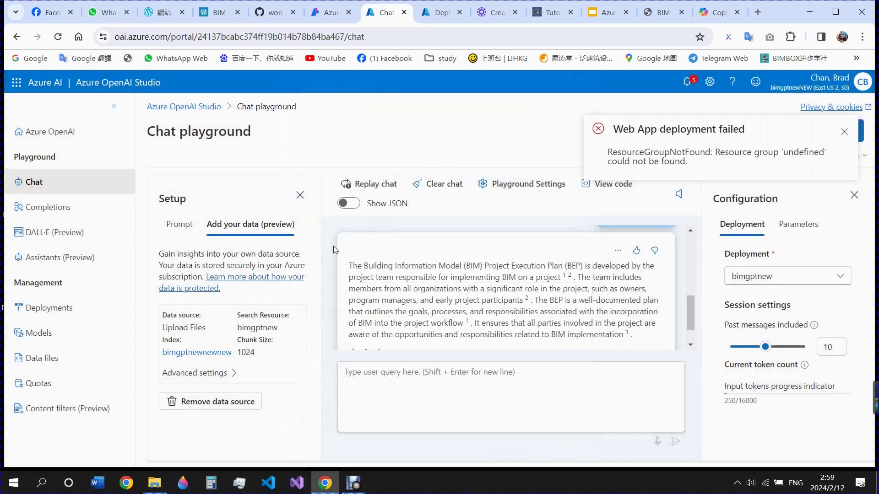
- Dismiss the deployment failure notice and begin a fresh new web app deployment
left_click(843, 134)
left_click(837, 137)
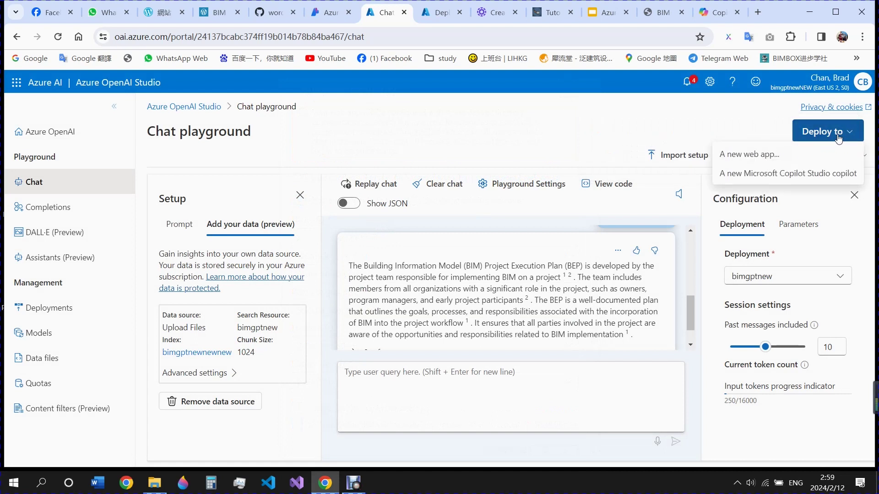
left_click(746, 158)
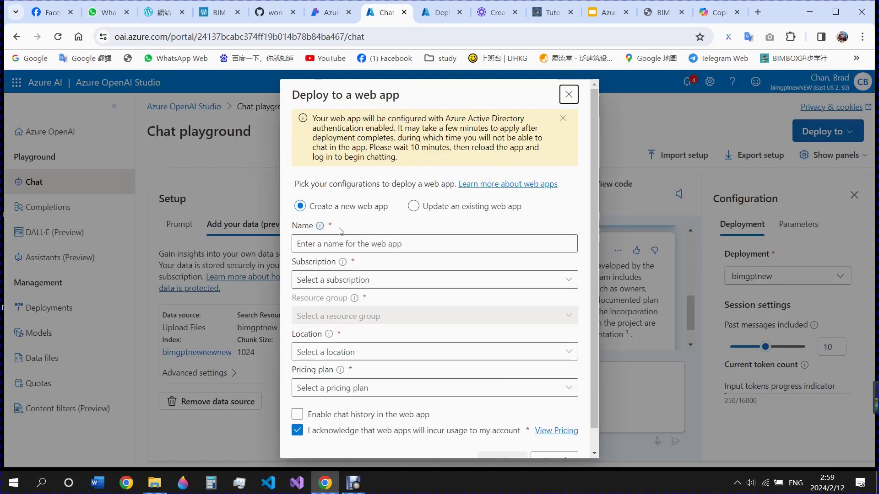
- Name the web app bimbimchatbot123 with Azure subscription 1 and resource group bimgptnew
left_click(371, 244)
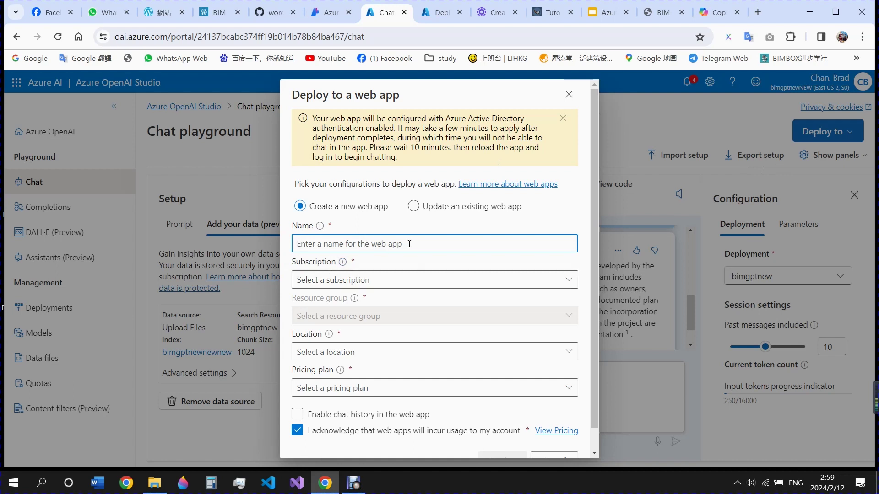
type("bi")
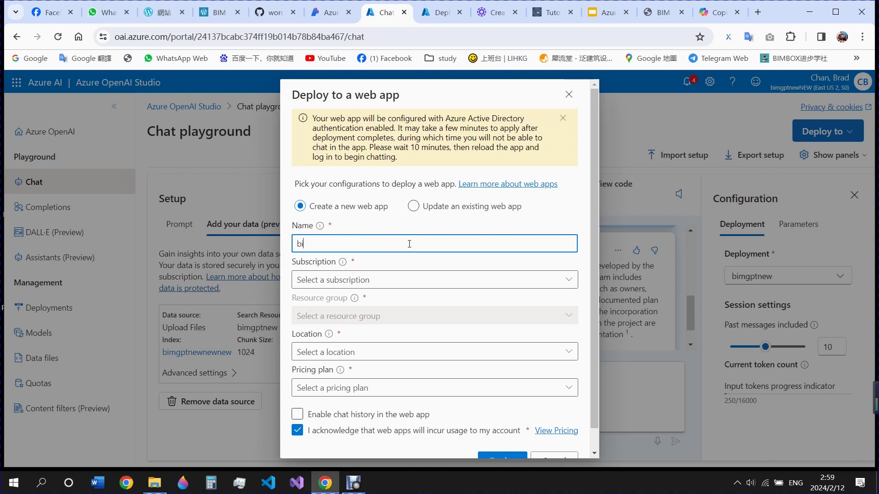
type("mbimchatb")
left_click(419, 277)
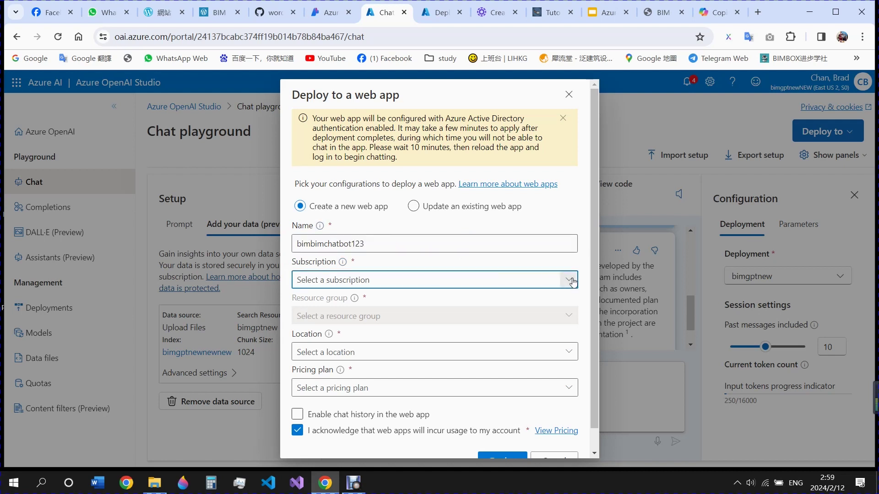
left_click(570, 279)
left_click(474, 305)
left_click(432, 316)
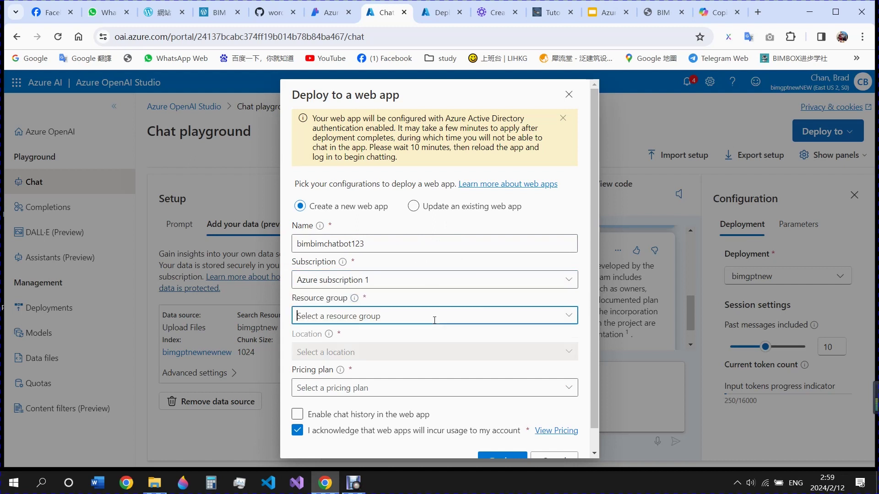
left_click(572, 317)
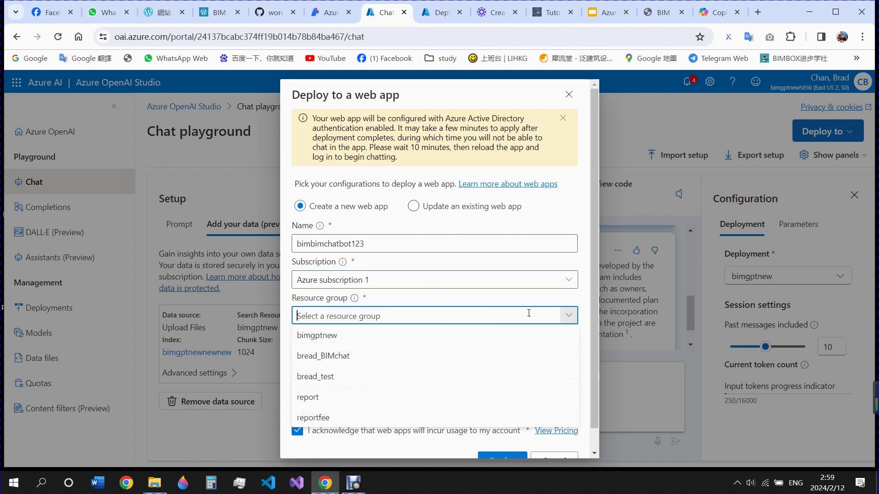
left_click(433, 338)
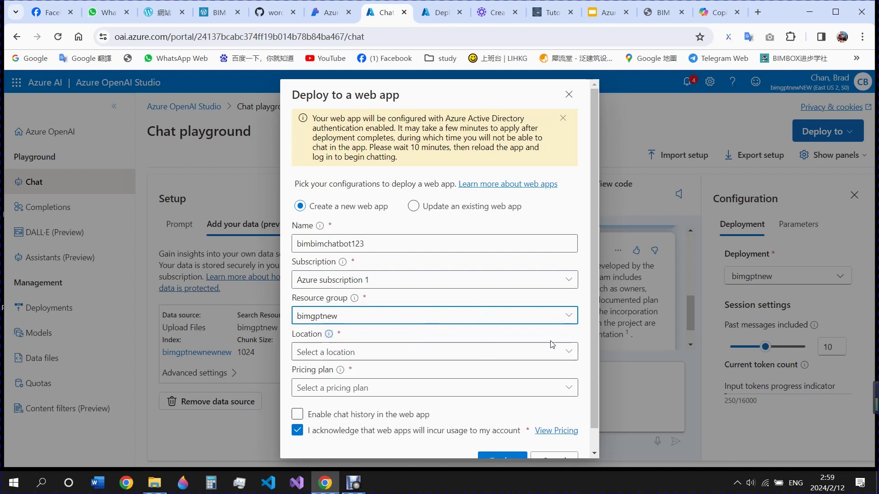
- Set the location to East US 2 and the Standard (S1) plan, then deploy
left_click(573, 354)
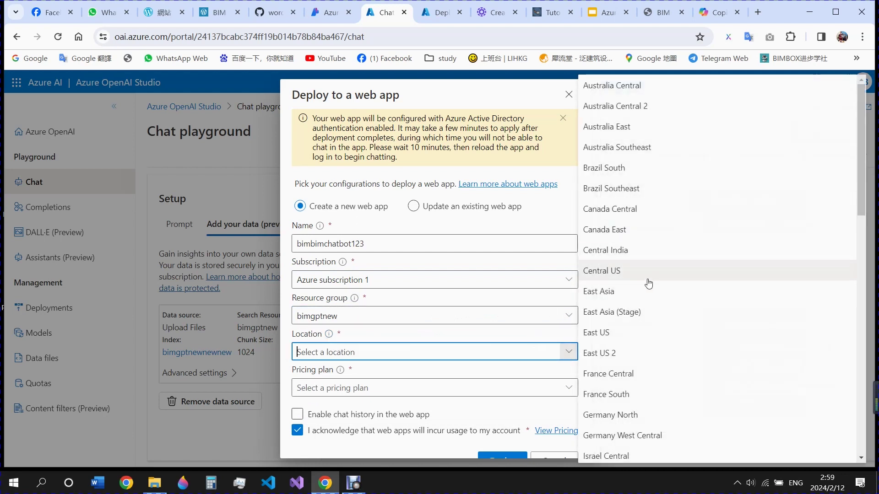
left_click(648, 354)
scroll(424, 353, "down", 1)
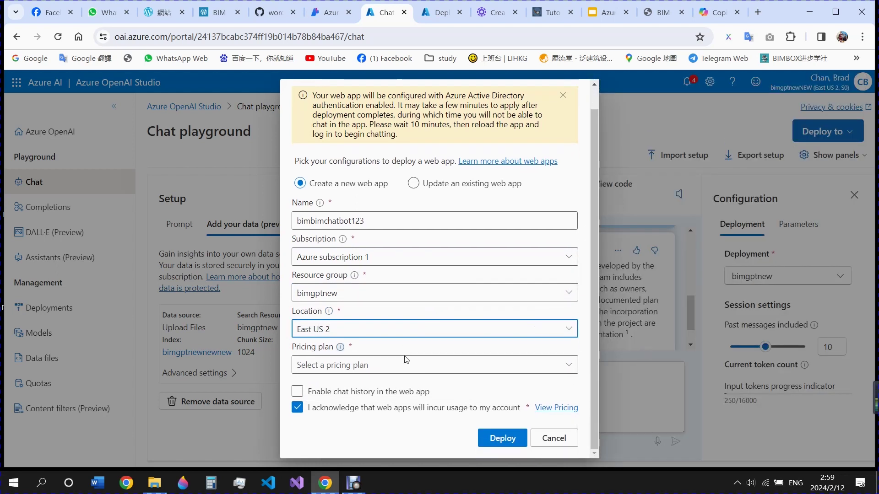
left_click(568, 366)
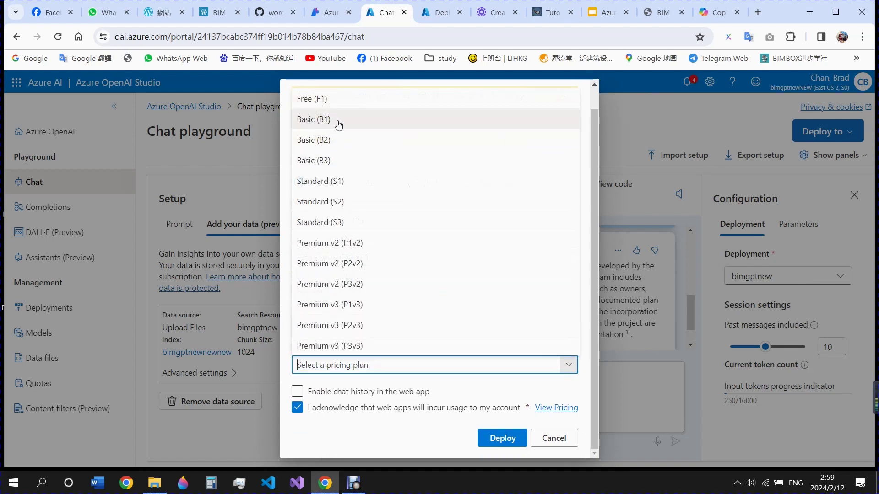
left_click(352, 183)
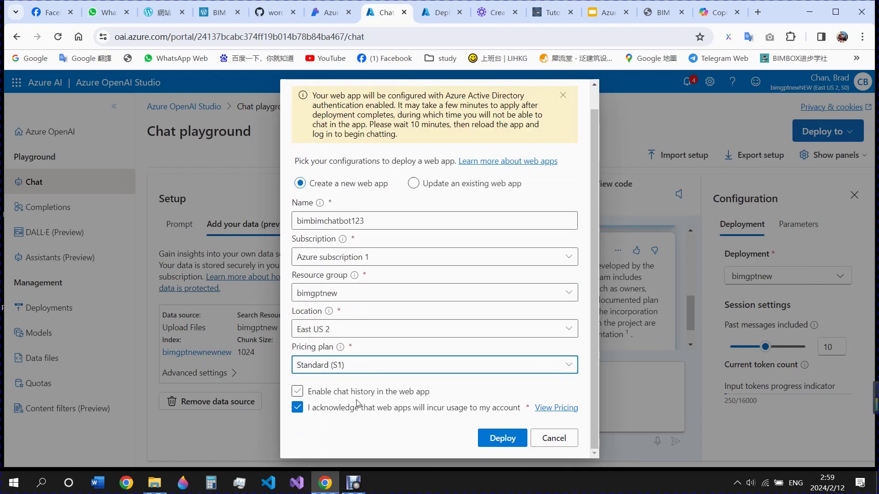
left_click(488, 434)
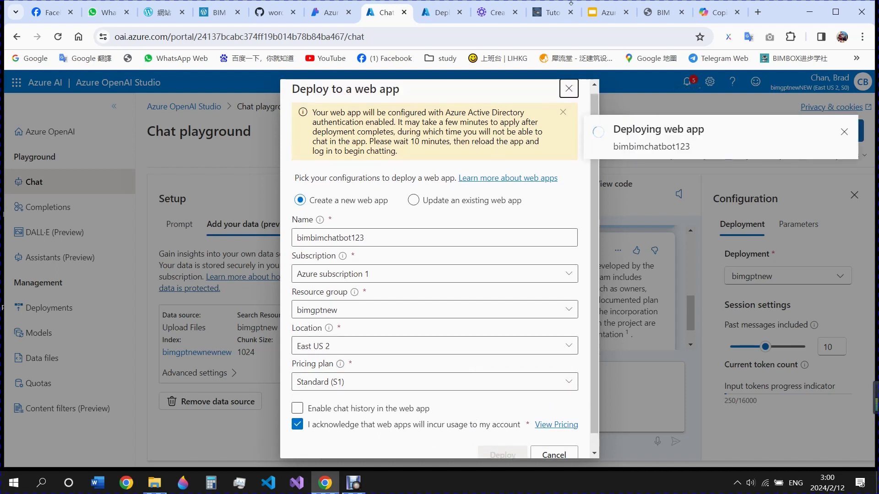
- Close the deployment form and check the notifications for deployment progress
left_click(564, 89)
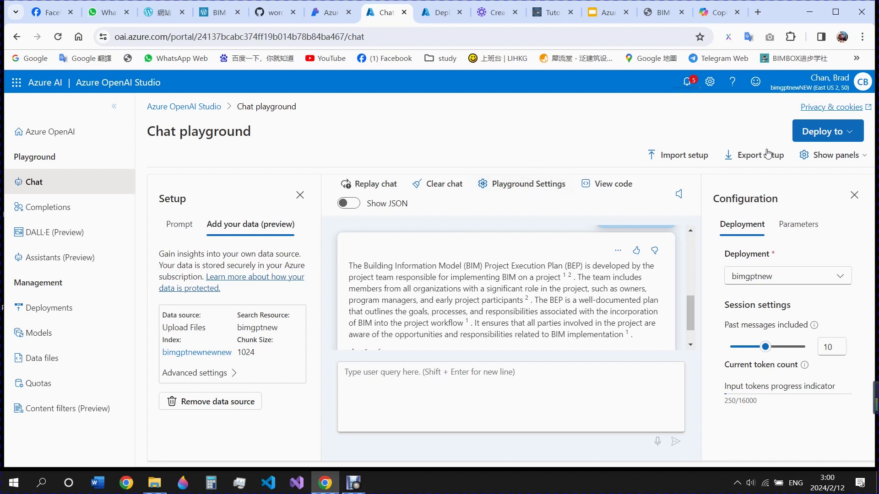
left_click(687, 82)
left_click(718, 156)
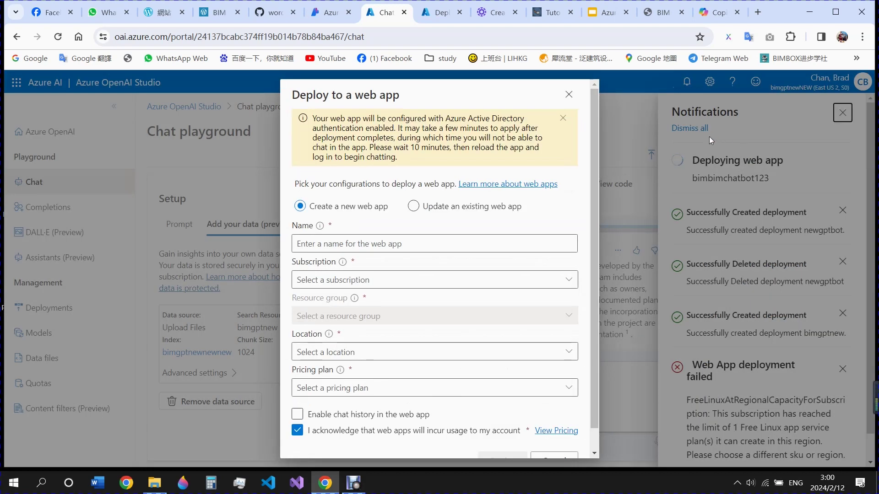
left_click(568, 94)
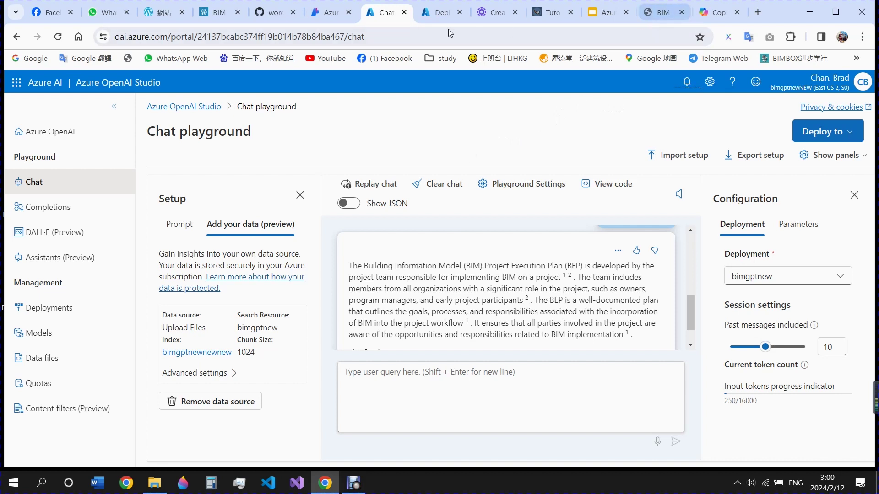
- Open the BIM site's WordPress admin dashboard in a new tab from the sites list
left_click(220, 17)
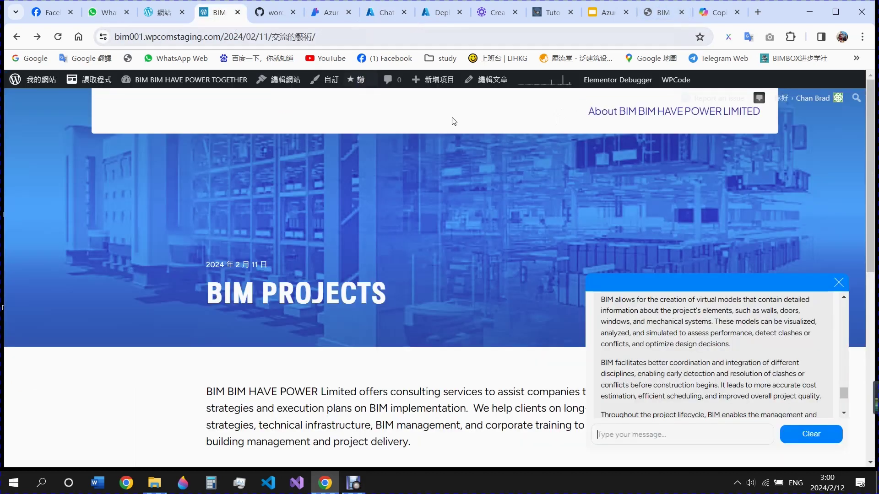
left_click(158, 14)
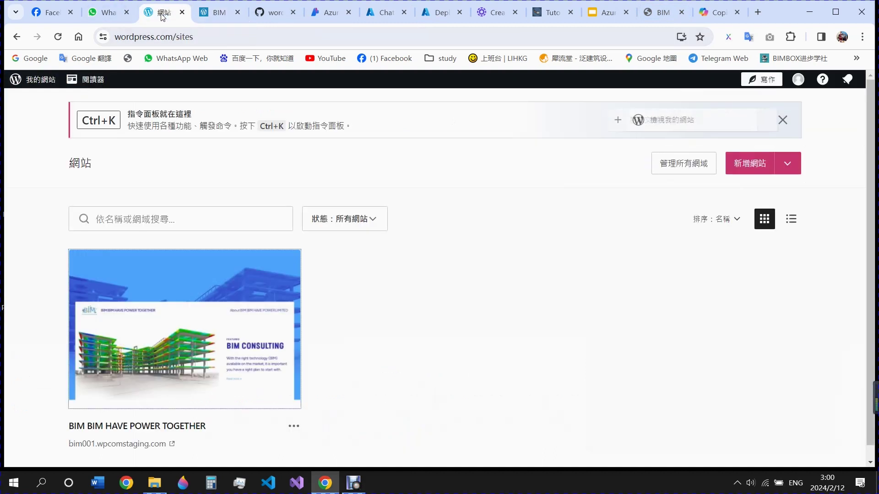
scroll(200, 243, "down", 1)
right_click(178, 254)
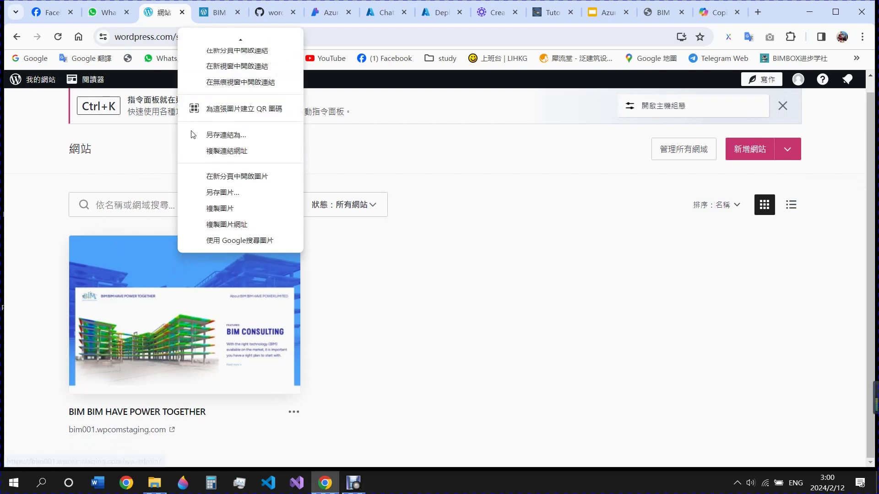
left_click(231, 41)
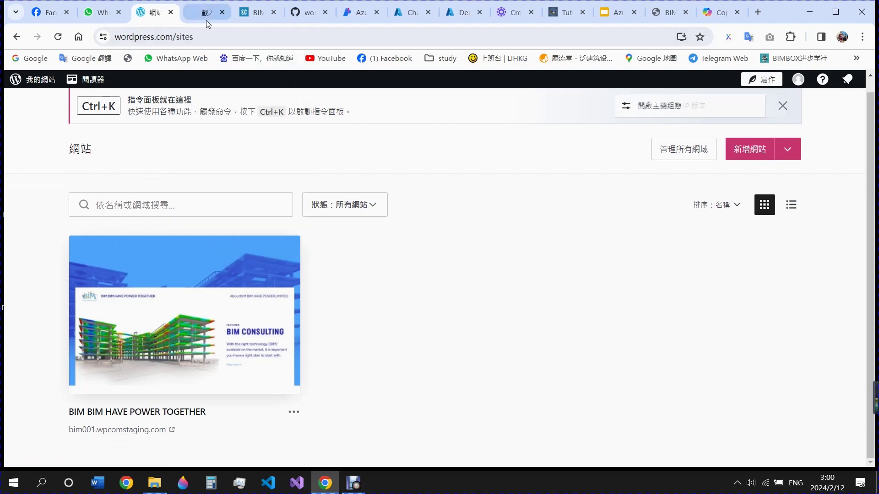
left_click(206, 19)
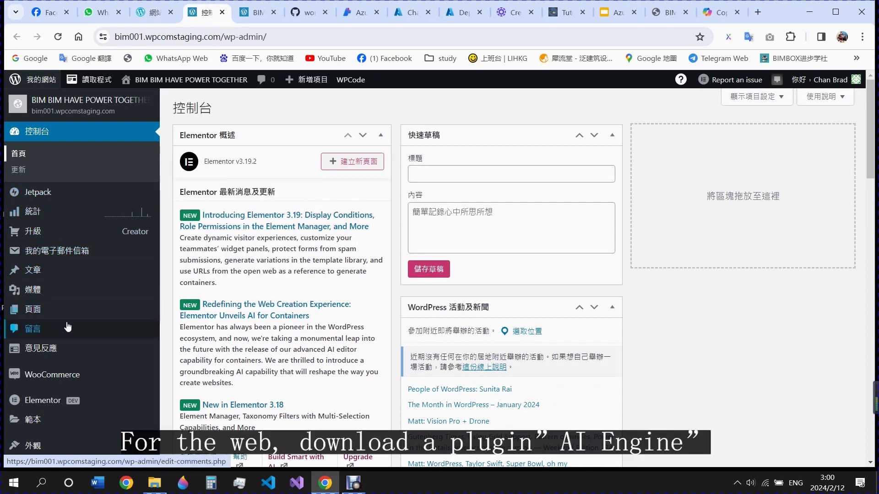
- Go to the site's Plugins section and its page for adding new plugins
scroll(68, 328, "down", 5)
mouse_move(81, 322)
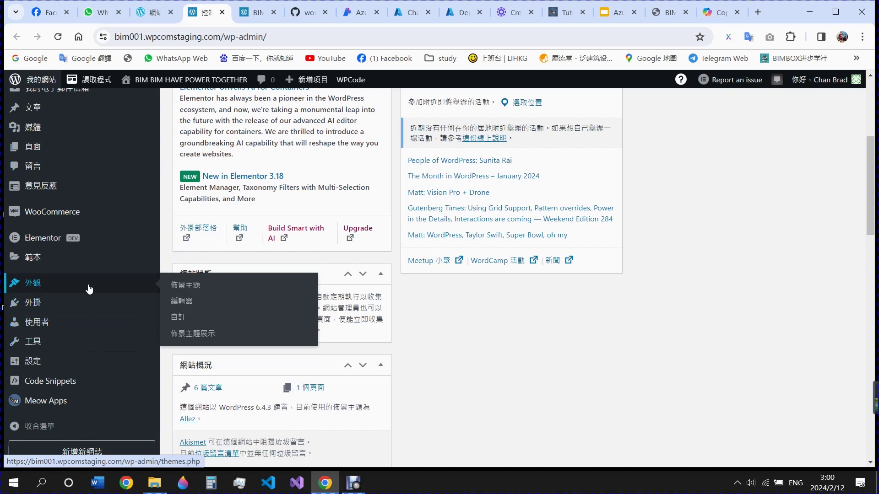
left_click(87, 307)
mouse_move(122, 319)
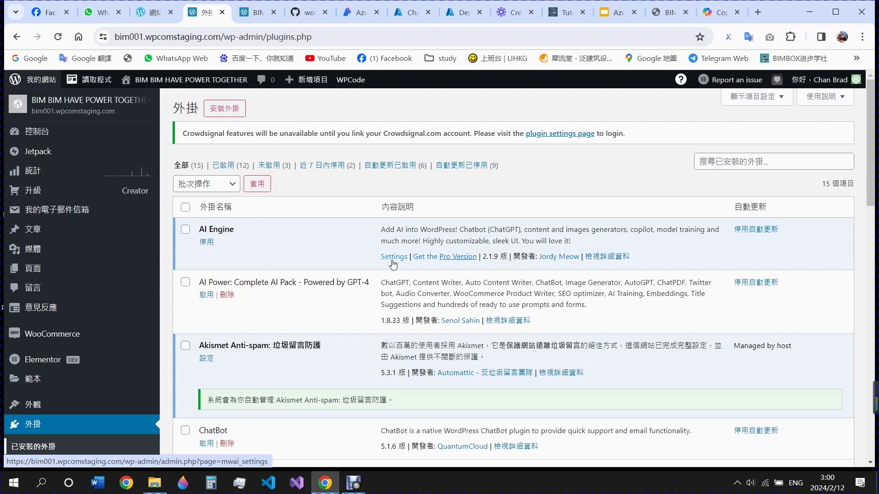
double_click(221, 229)
left_click(263, 124)
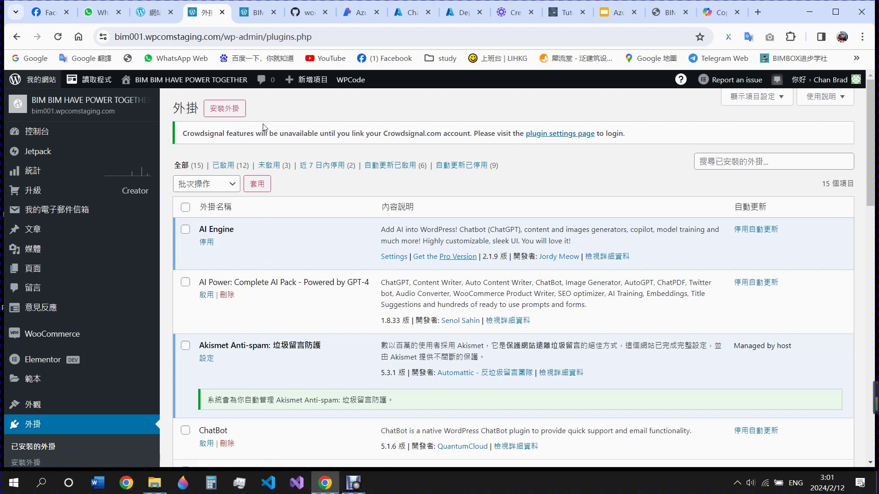
left_click(234, 112)
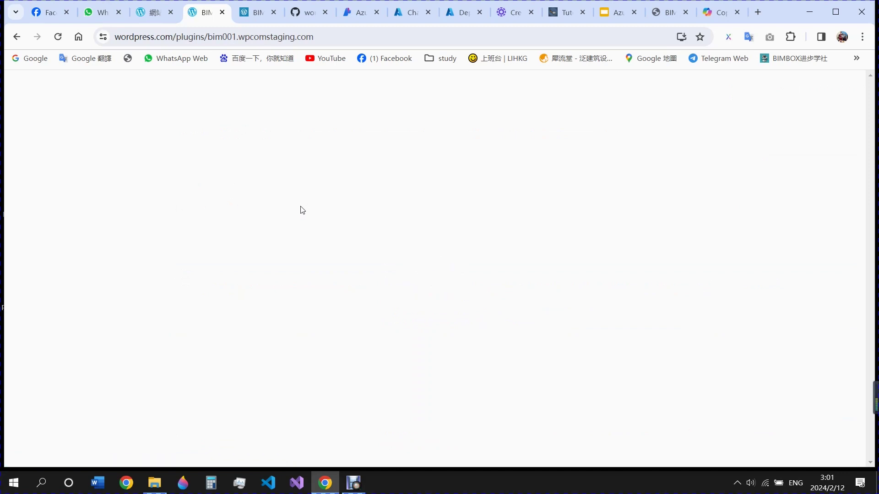
- Search the plugin directory for AI Engine and open its page, showing version 2.1.9 active
left_click(473, 270)
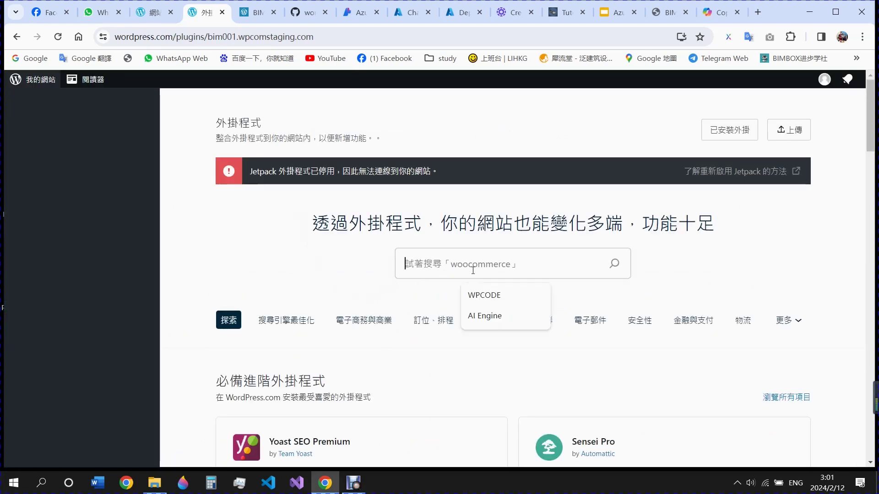
left_click(476, 316)
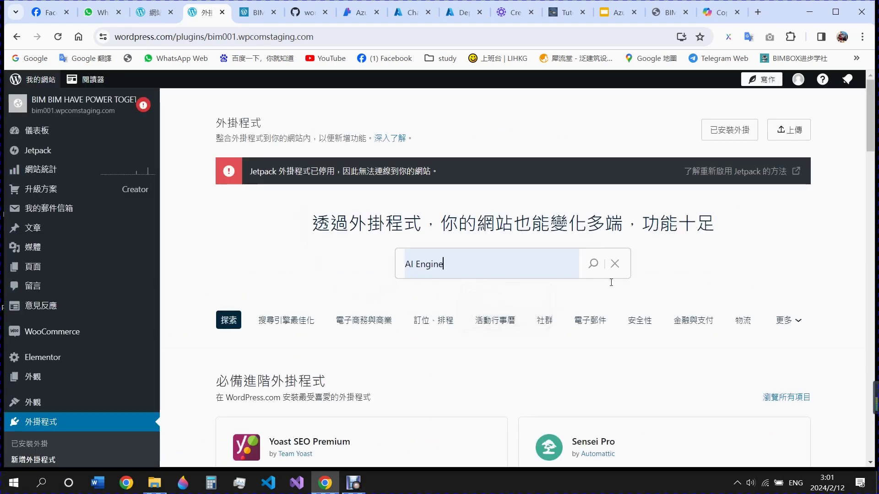
left_click(593, 264)
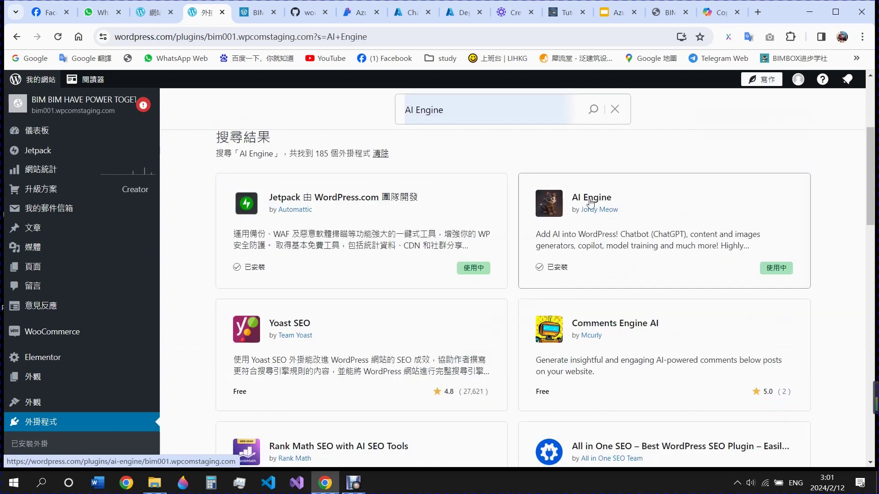
left_click(591, 198)
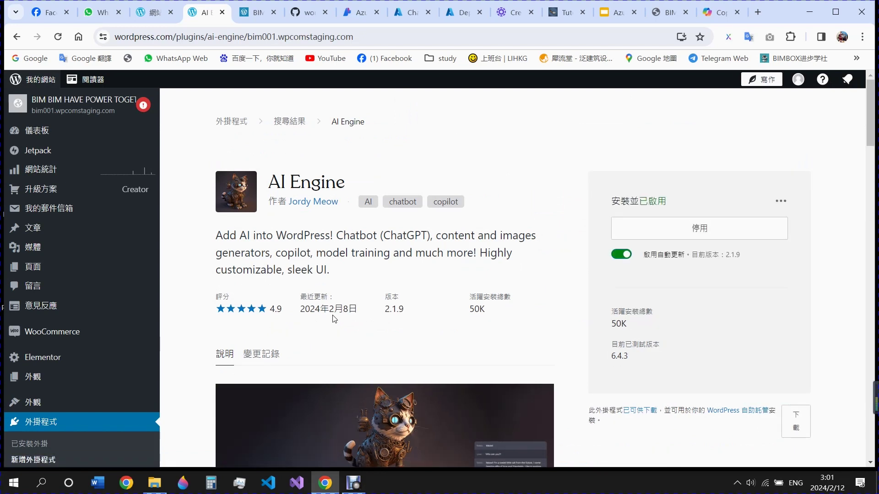
scroll(376, 260, "down", 3)
scroll(302, 362, "up", 2)
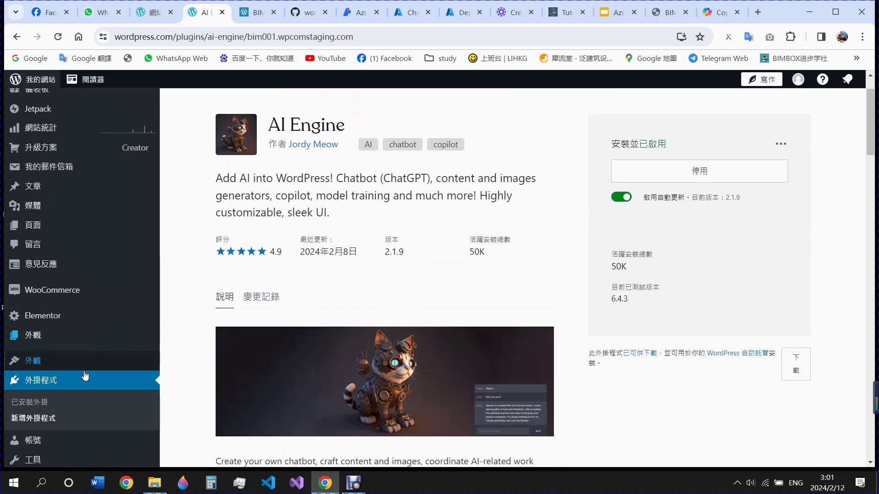
scroll(89, 377, "down", 2)
scroll(117, 322, "down", 4)
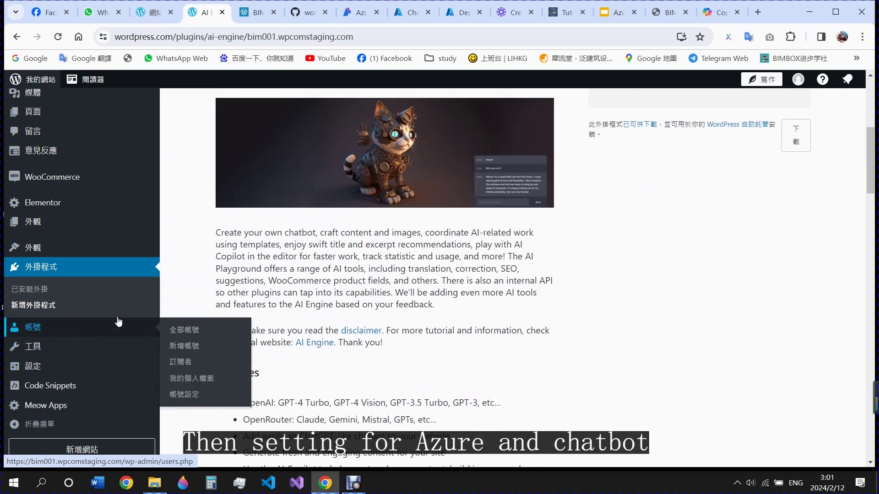
mouse_move(110, 357)
mouse_move(89, 414)
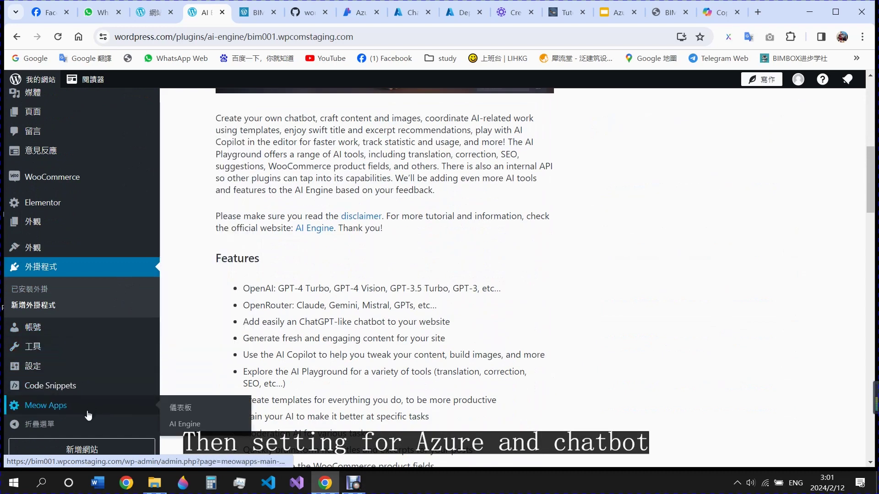
- Open AI Engine's settings and go to the Chatbots tab with the Default chatbot
left_click(187, 425)
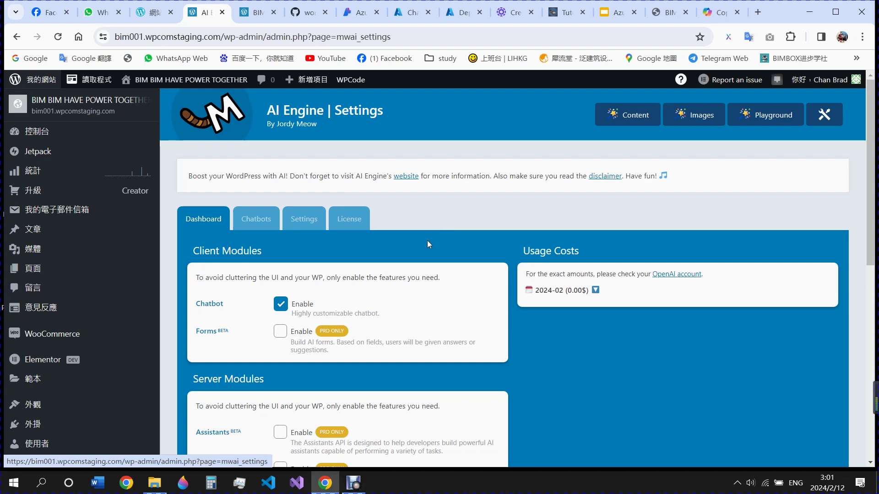
scroll(324, 226, "down", 2)
scroll(324, 229, "up", 2)
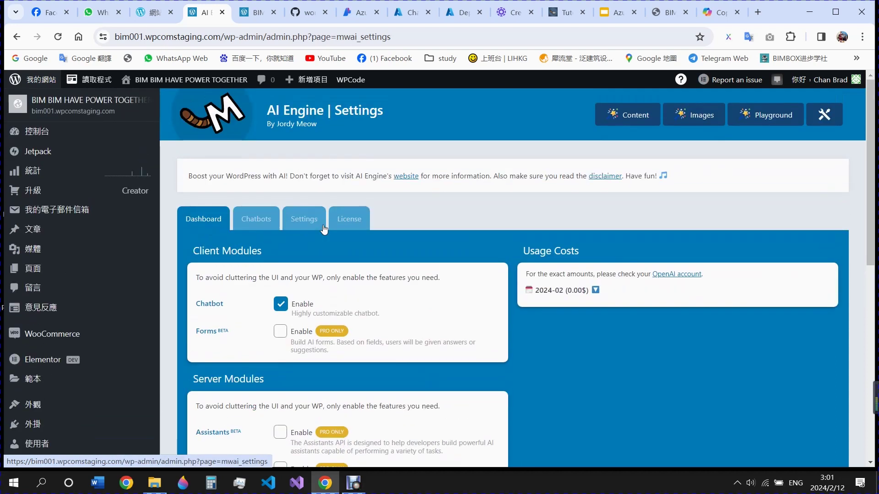
scroll(334, 303, "down", 3)
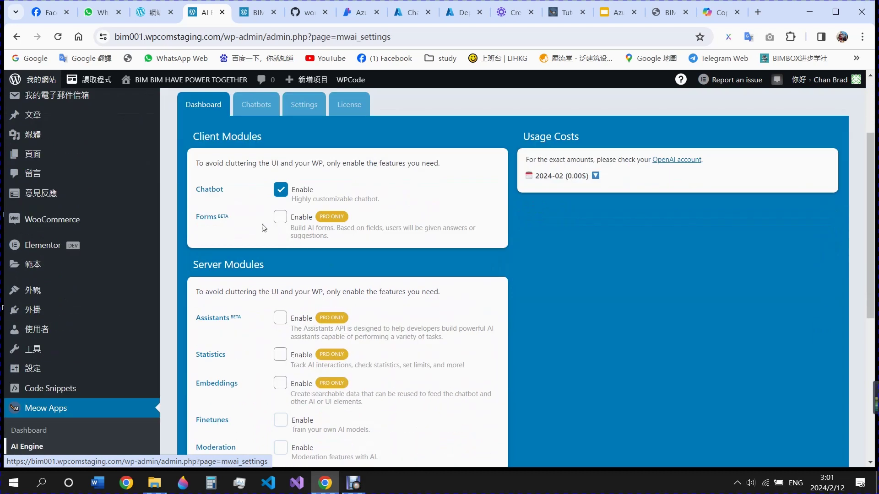
scroll(323, 287, "down", 6)
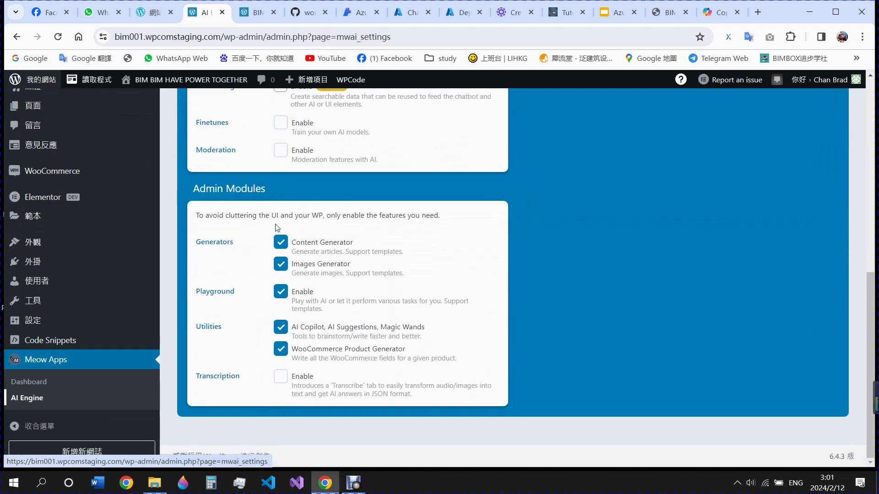
scroll(349, 393, "up", 5)
scroll(290, 288, "down", 5)
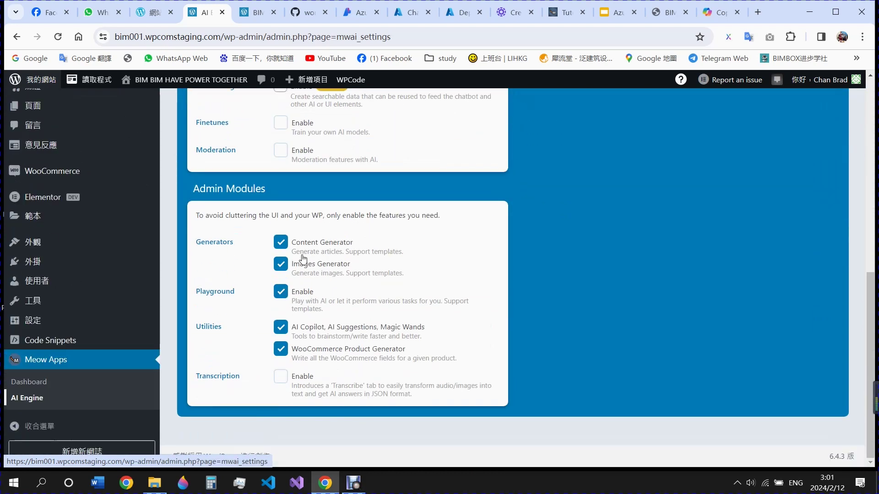
scroll(300, 365, "up", 9)
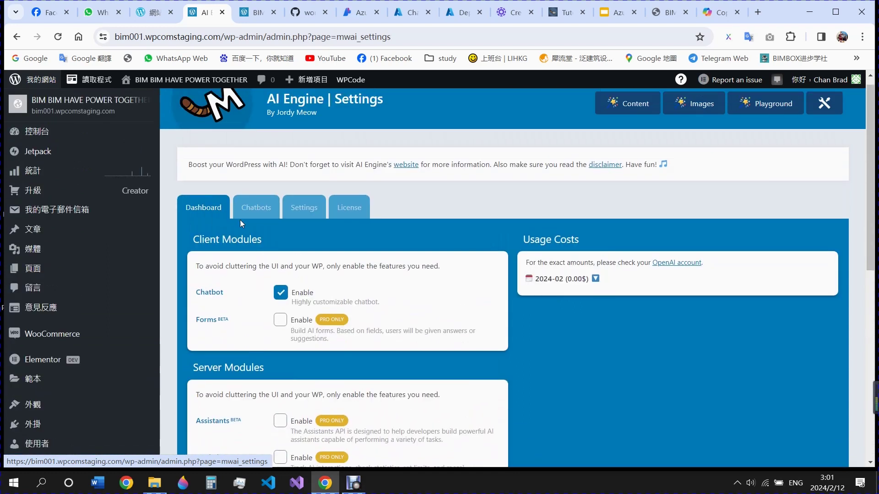
left_click(252, 211)
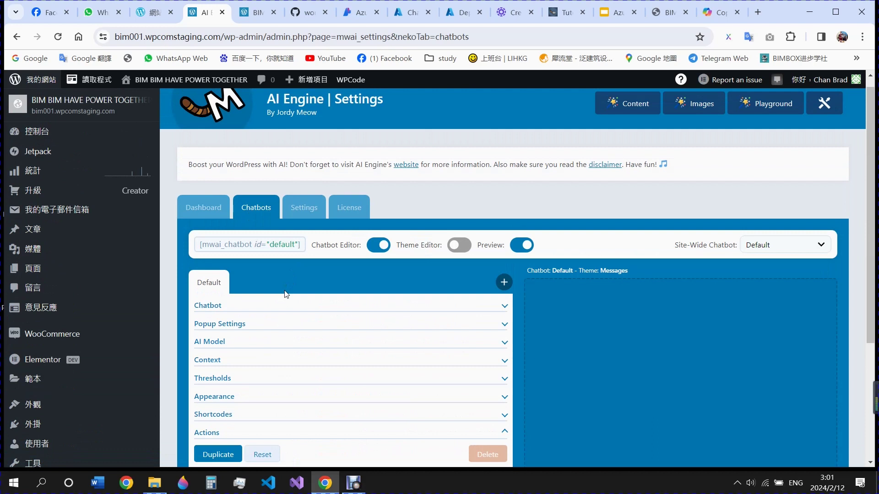
- Turn on the Theme Editor and expand the Default chatbot's basic settings to review its context prompt
left_click(457, 246)
scroll(552, 276, "down", 3)
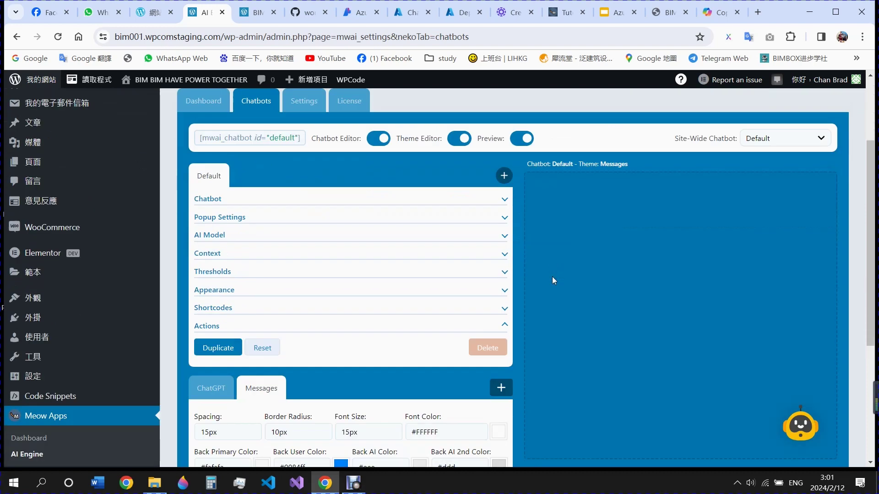
scroll(382, 317, "up", 2)
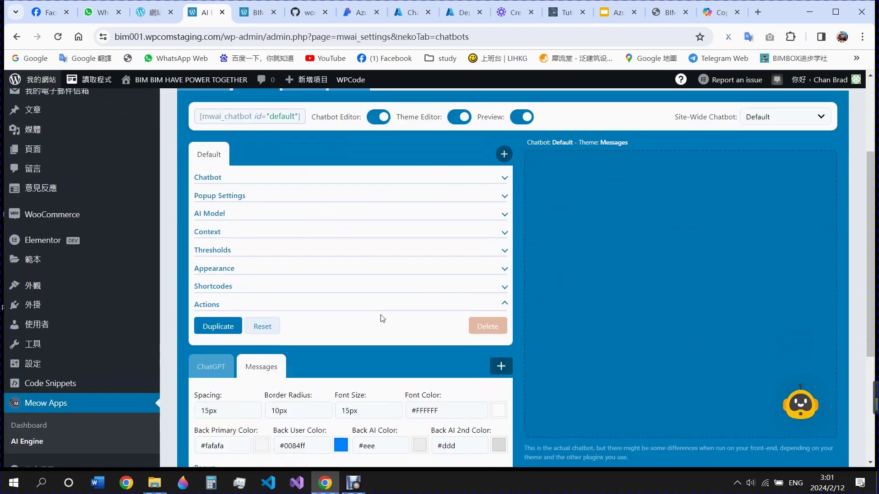
left_click(310, 252)
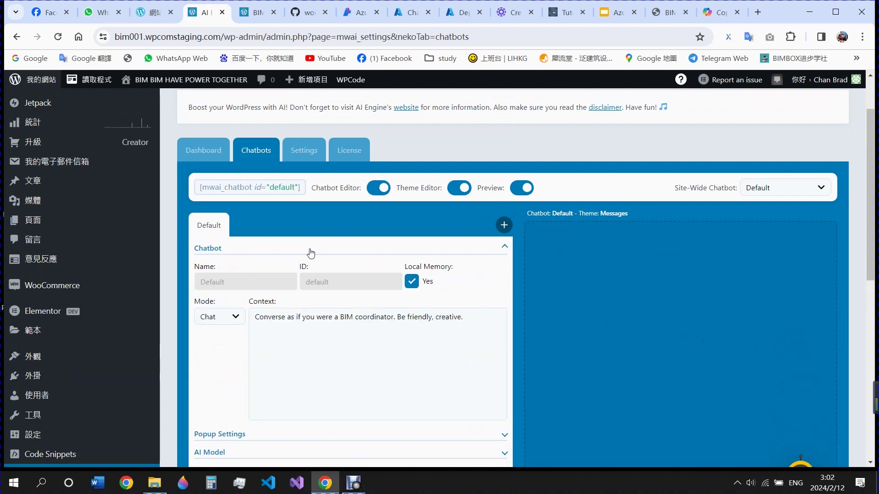
scroll(284, 328, "down", 2)
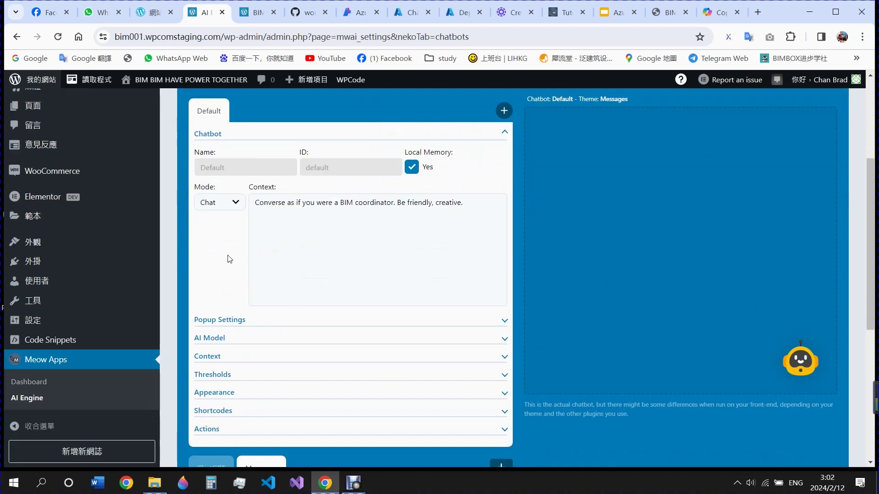
left_click(287, 204)
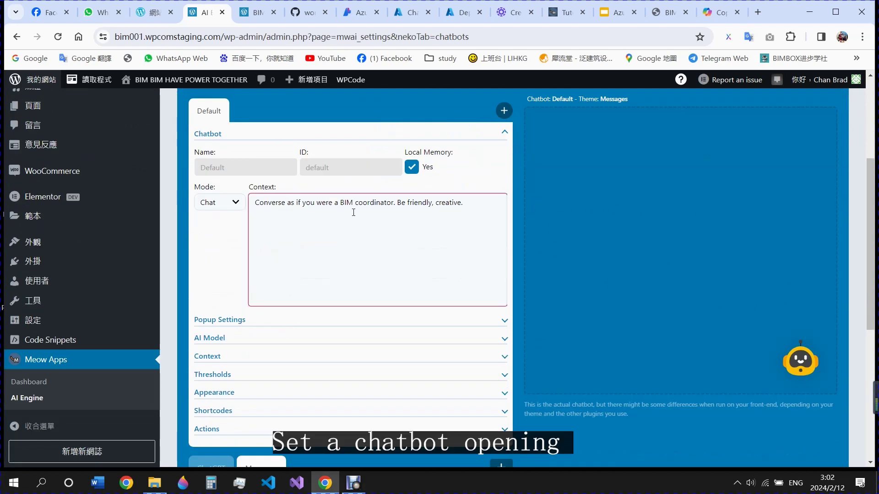
left_click_drag(435, 204, 278, 219)
left_click(262, 326)
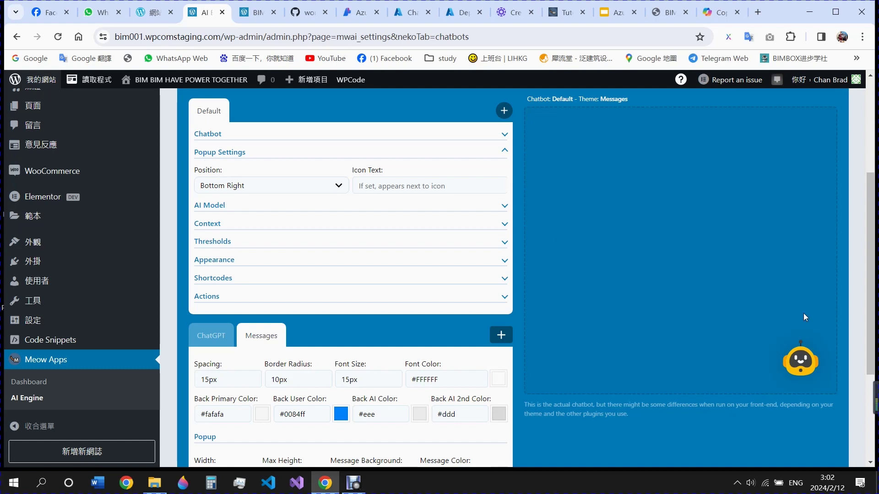
- Keep OpenAI, GPT-3.5 Turbo 16k and temperature 0; expand Context, Thresholds and Appearance
left_click(281, 208)
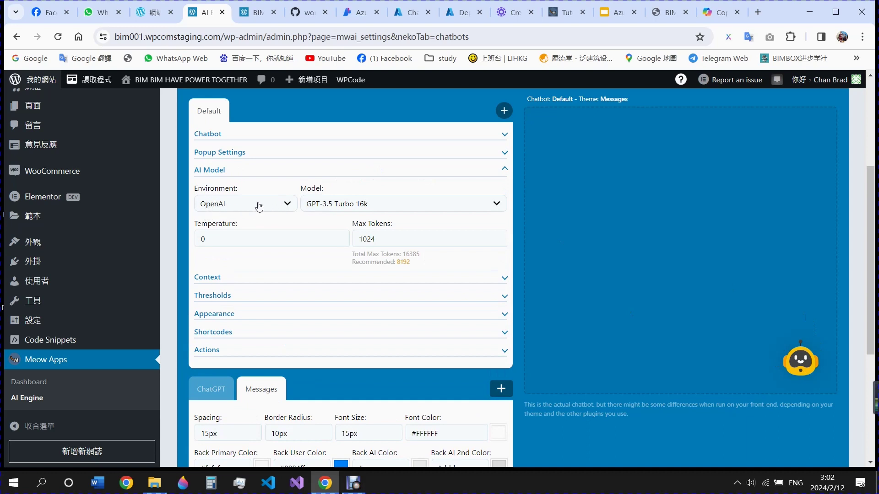
left_click(259, 207)
left_click(259, 204)
left_click(399, 204)
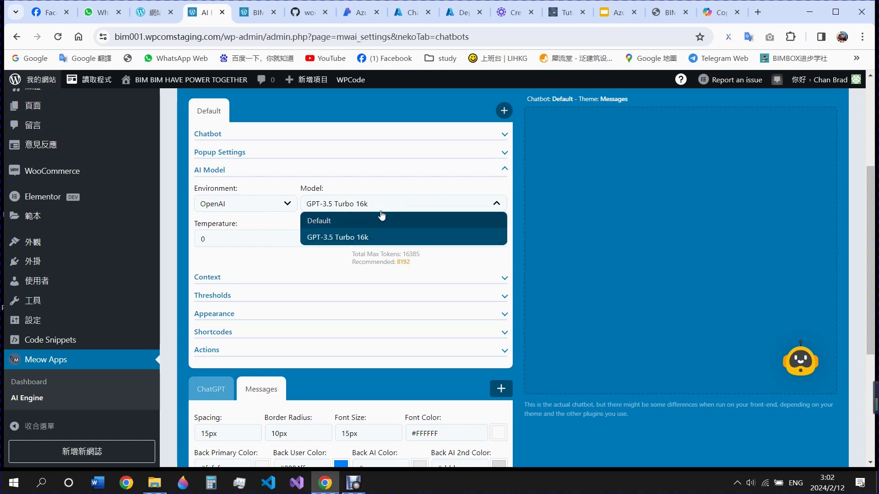
left_click(382, 203)
left_click_drag(250, 240, 193, 244)
left_click(269, 261)
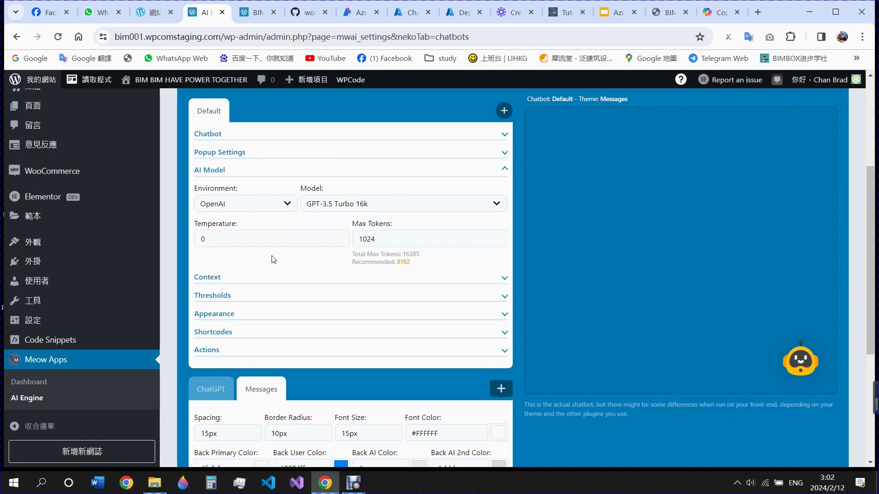
scroll(274, 265, "down", 1)
left_click(285, 222)
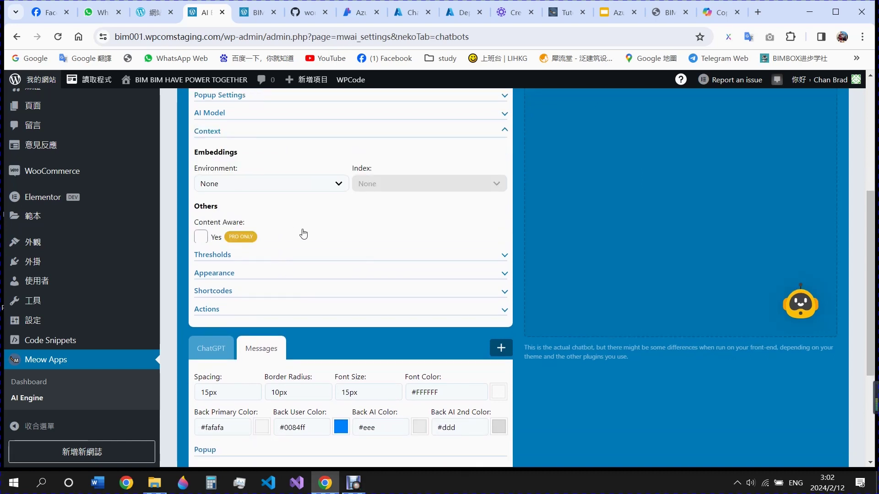
left_click(296, 255)
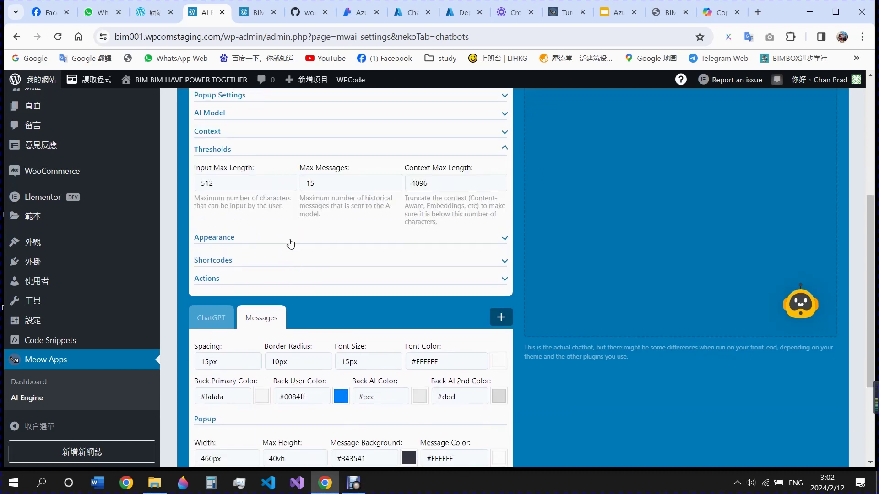
left_click(291, 243)
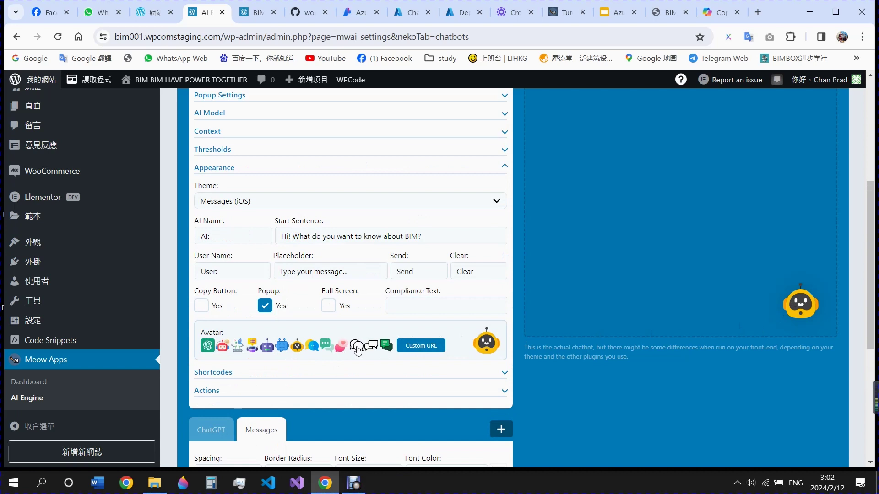
- Give the chatbot the pink heart speech-bubble avatar and switch it to the ChatGPT theme
left_click(341, 348)
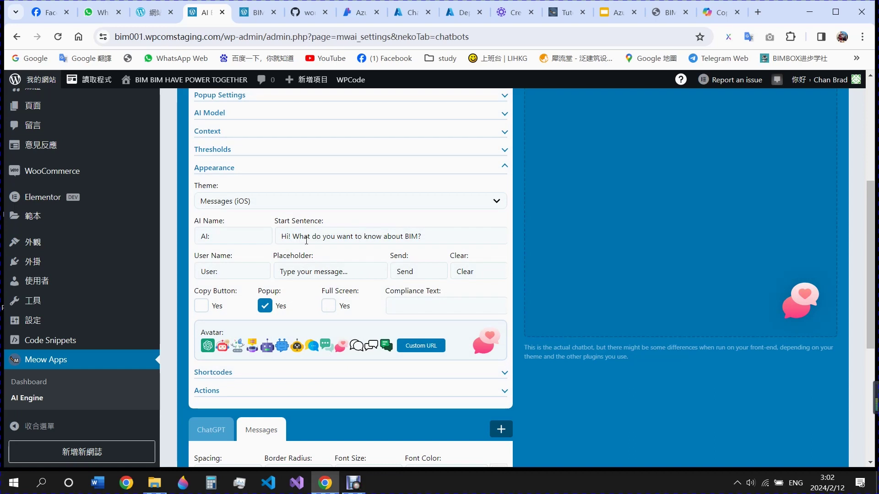
left_click_drag(293, 239, 447, 236)
left_click(418, 243)
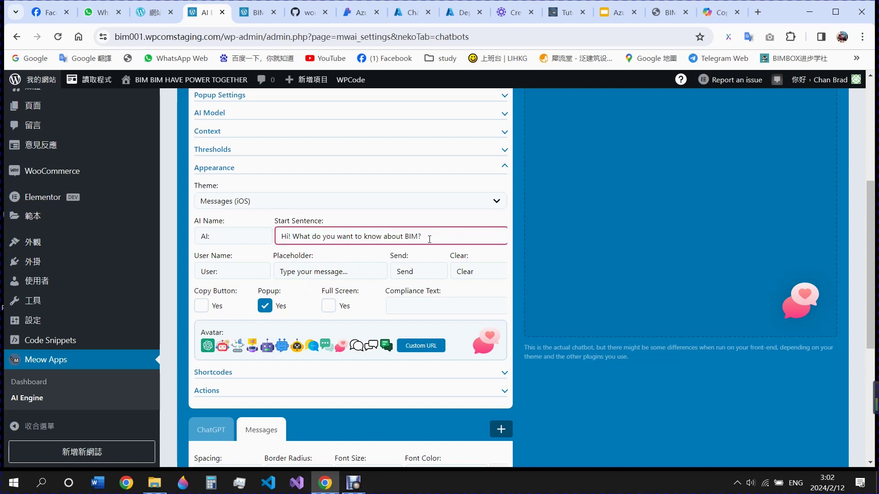
scroll(325, 317, "down", 4)
scroll(268, 207, "down", 2)
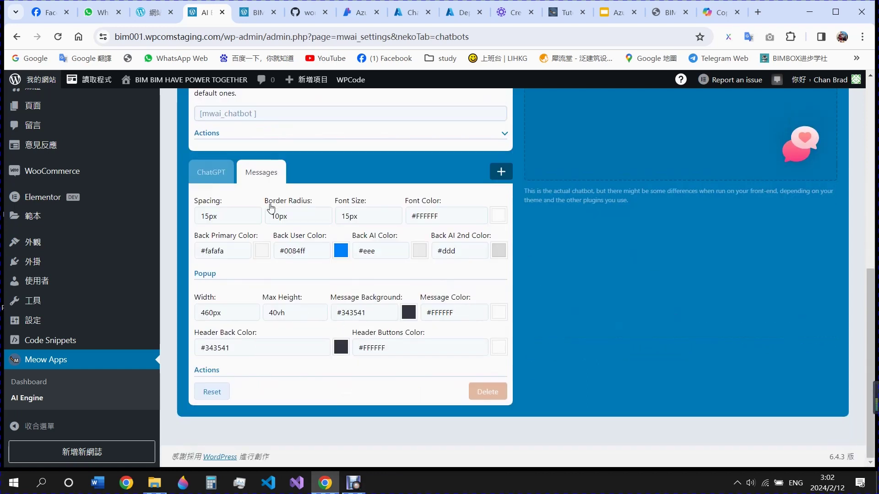
left_click(213, 180)
scroll(605, 309, "up", 8)
- Open the chatbot preview and switch the Default chatbot back to the Messages theme
scroll(605, 322, "down", 5)
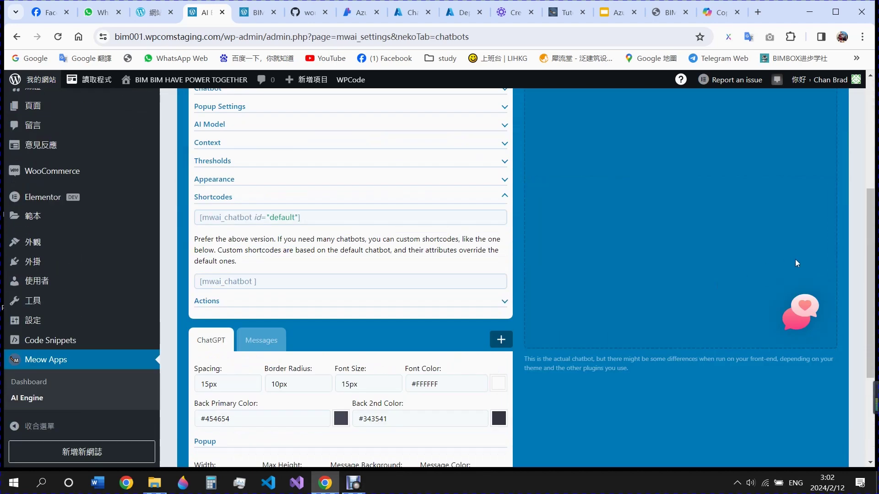
left_click(801, 312)
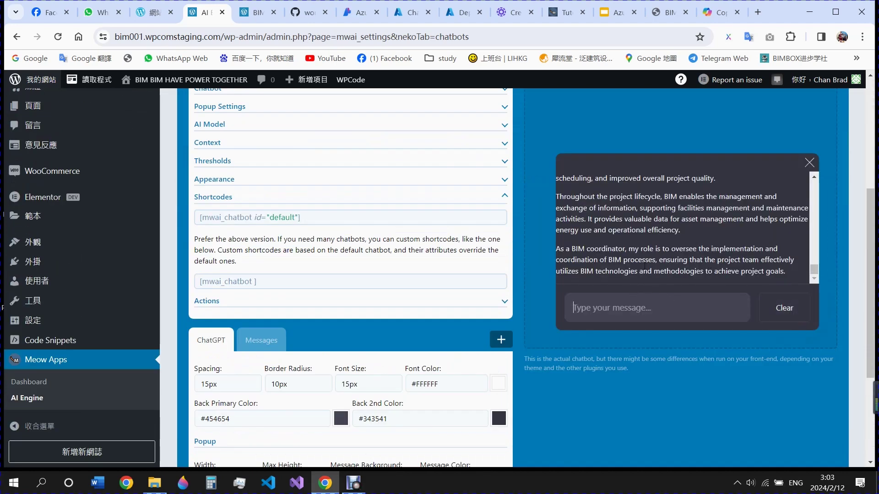
left_click(259, 347)
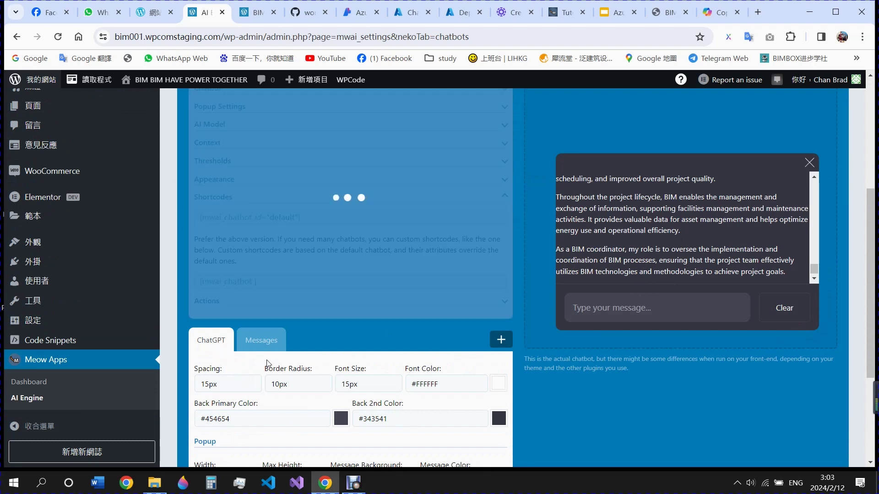
scroll(652, 250, "up", 3)
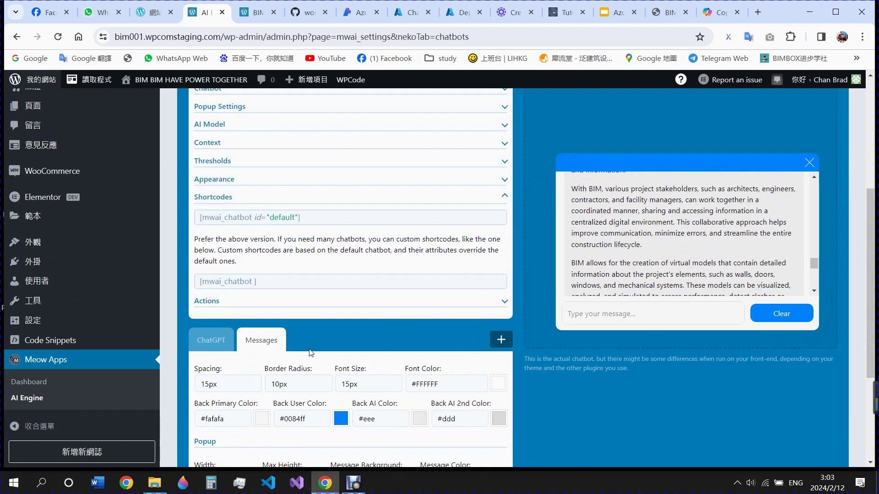
scroll(311, 353, "down", 4)
- Set the user message background colour to #0084ff and apply it
left_click(343, 251)
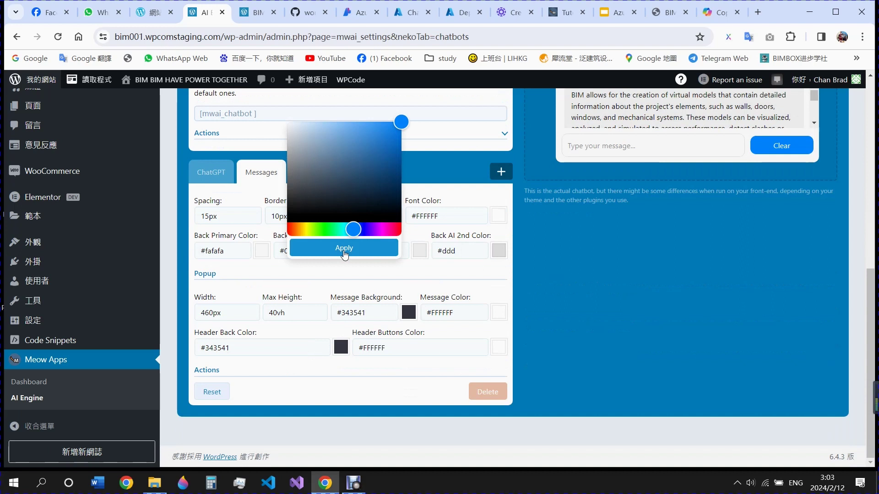
left_click(345, 229)
left_click_drag(345, 229, 350, 229)
left_click(371, 254)
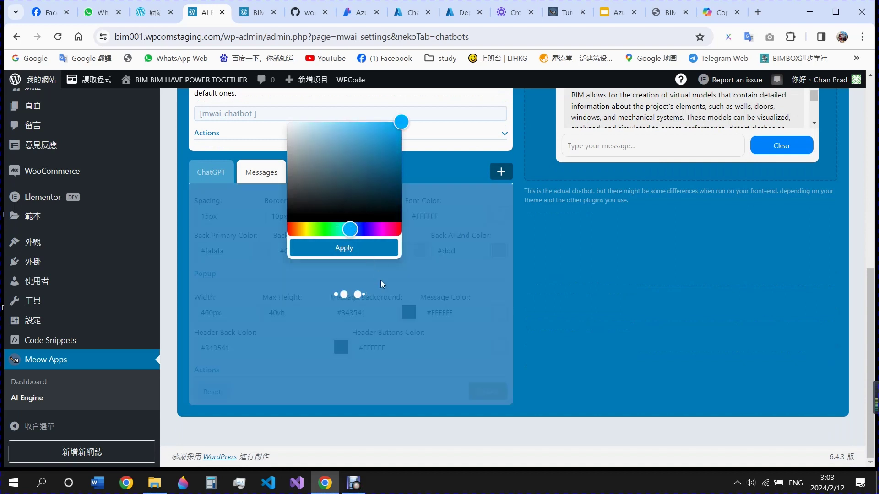
left_click(413, 385)
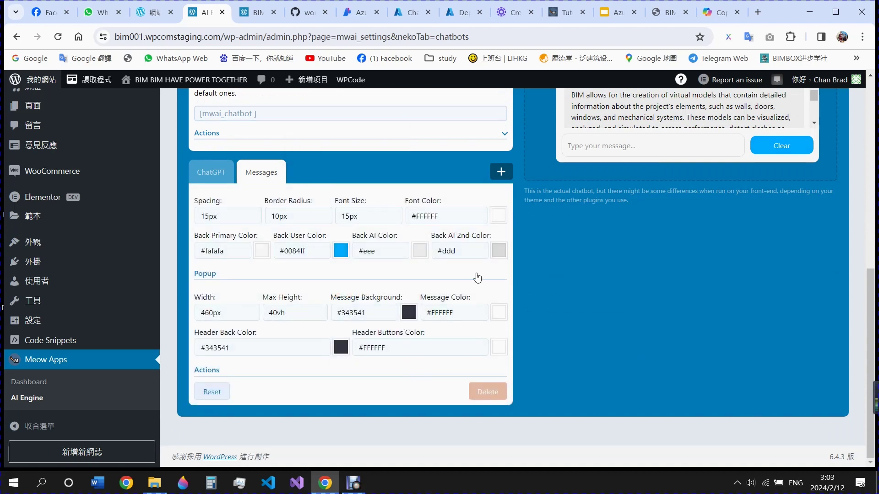
scroll(582, 348, "up", 7)
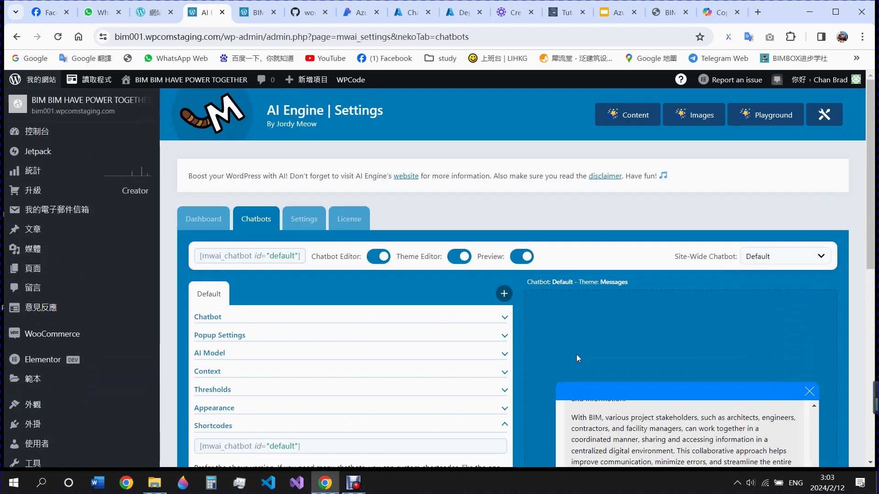
left_click(304, 220)
- Verify the AI Engine environment: name OpenAI, type Azure (OpenAI), API key; then view Azure deployments
scroll(322, 113, "down", 3)
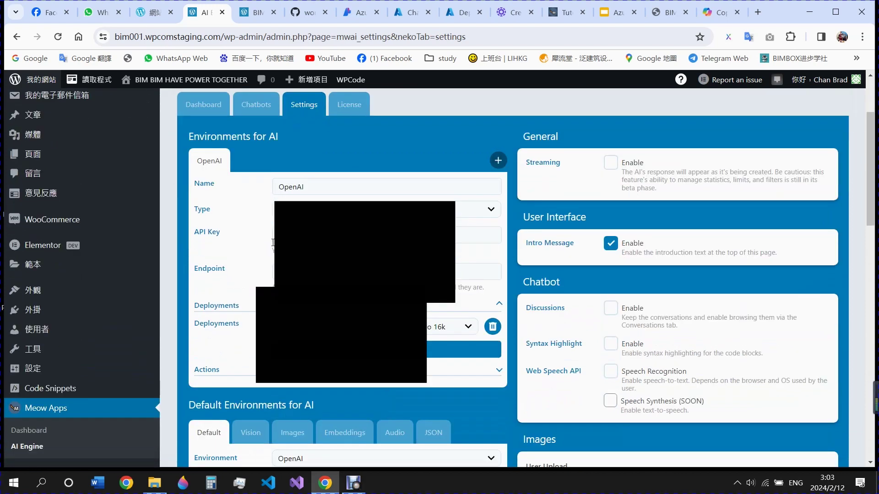
left_click(489, 186)
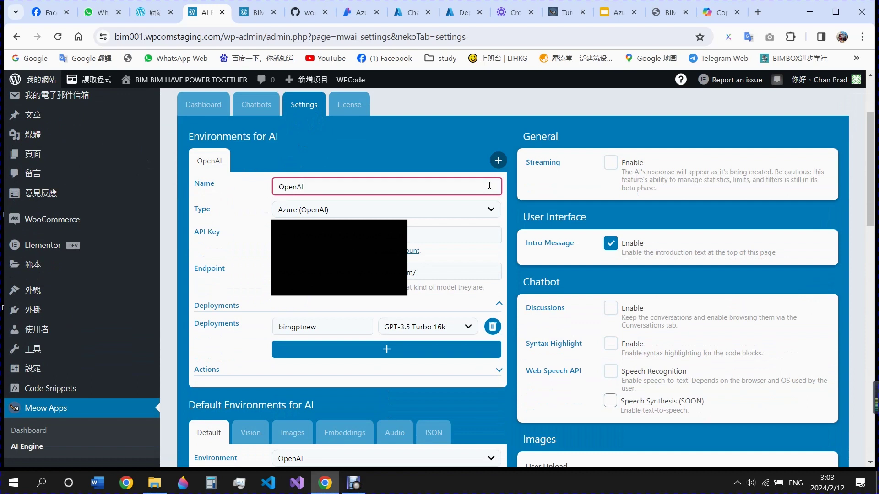
left_click(492, 213)
left_click(493, 214)
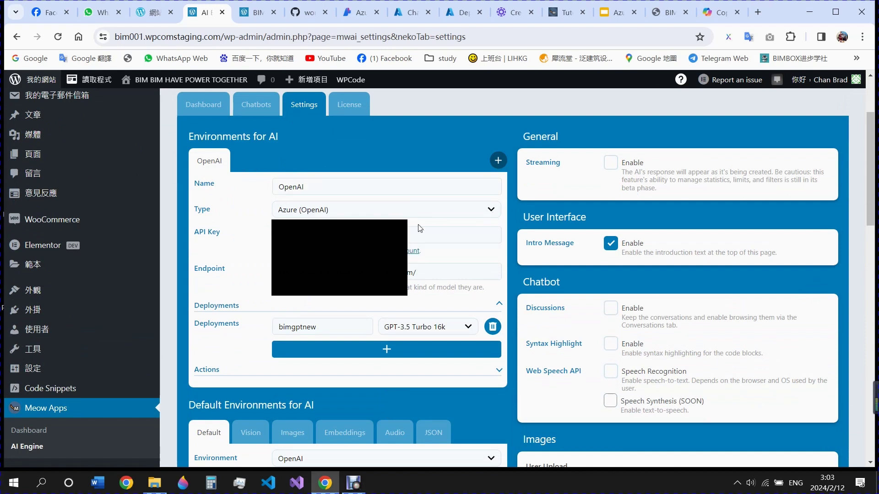
left_click(447, 235)
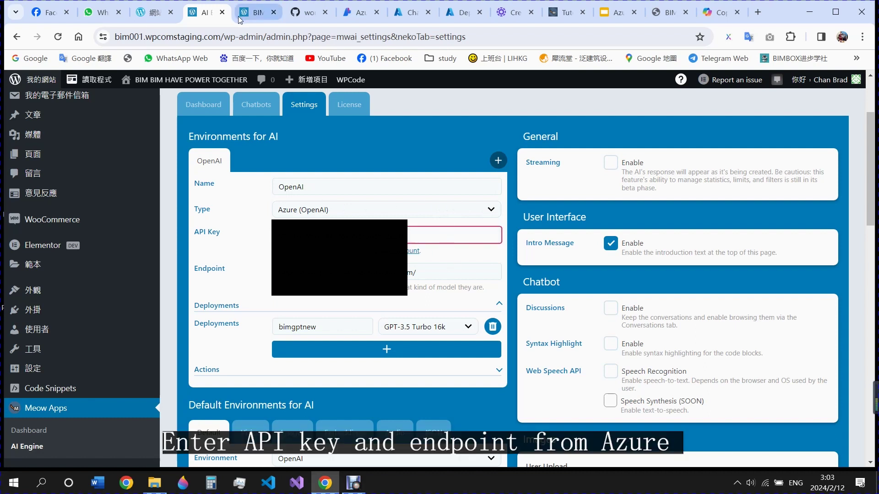
left_click(454, 15)
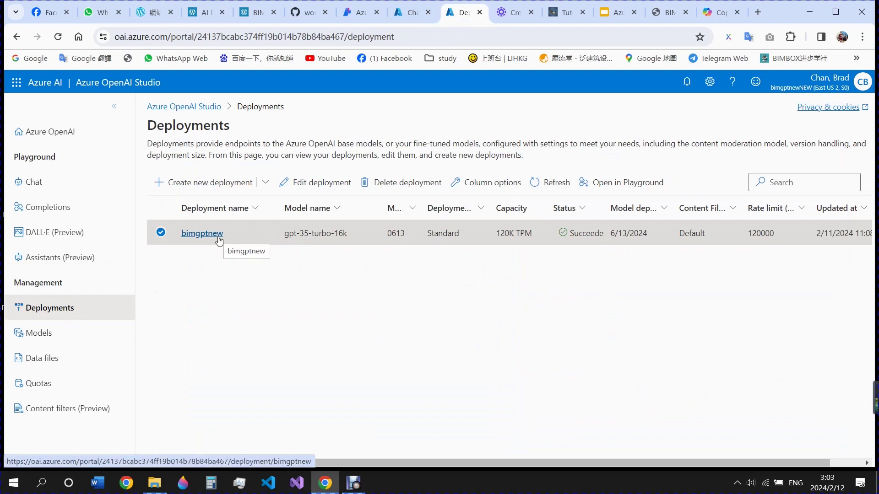
- Open the bimgptnew deployment details and view the Azure resource's endpoint and key
left_click(202, 234)
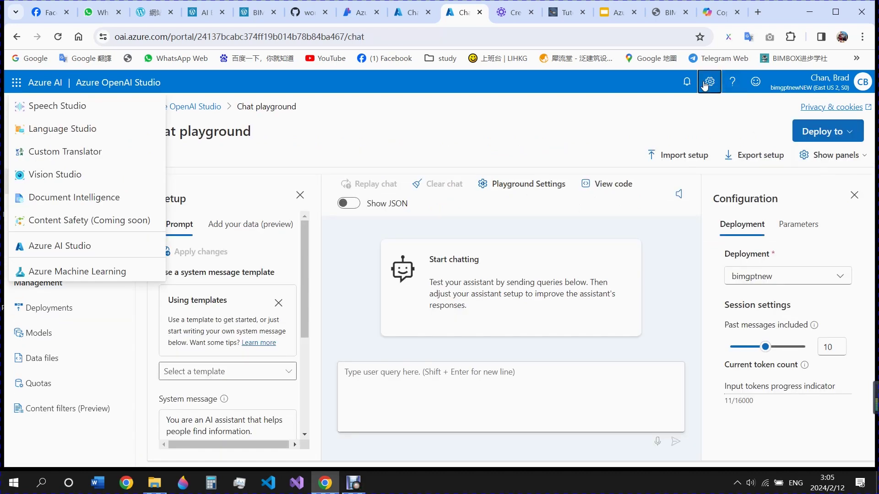
left_click(705, 83)
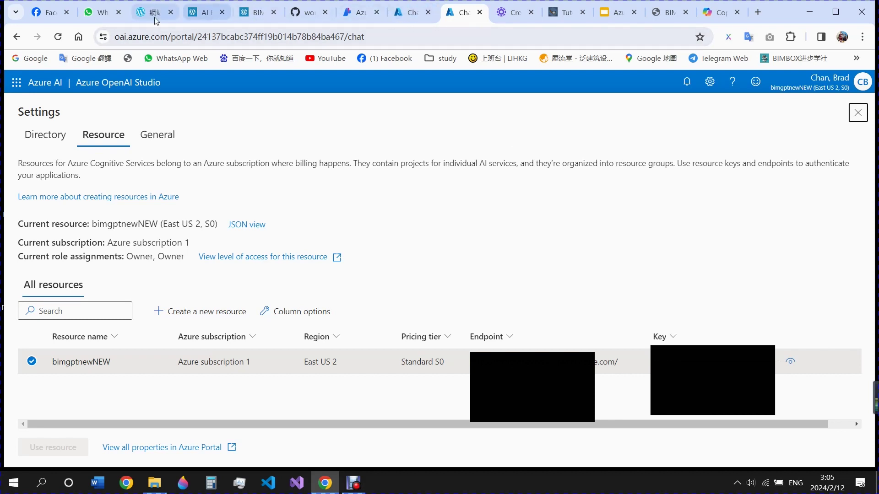
left_click(254, 14)
left_click(203, 14)
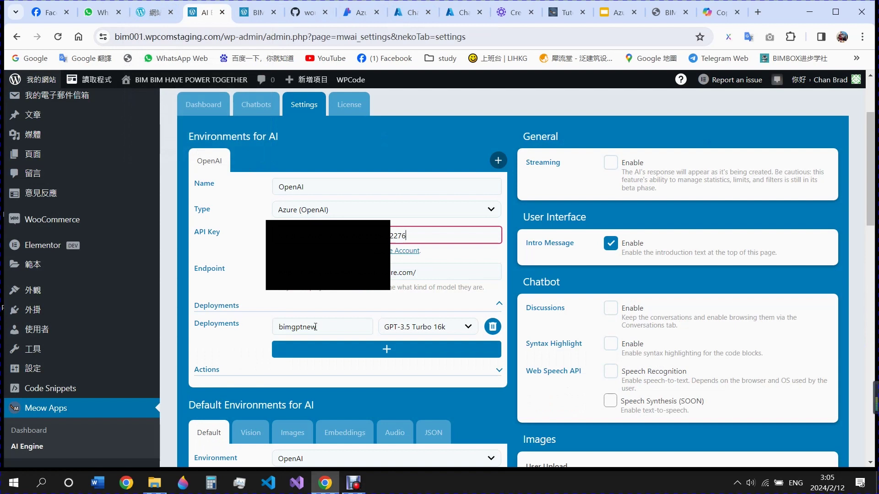
left_click(464, 15)
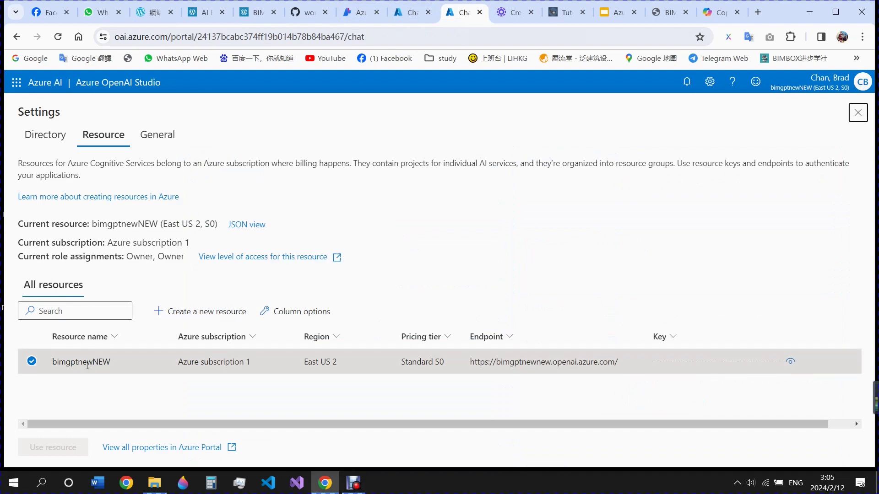
- Check the Chat playground and Deployments list, then return to AI Engine settings using bimgptnew
left_click(19, 91)
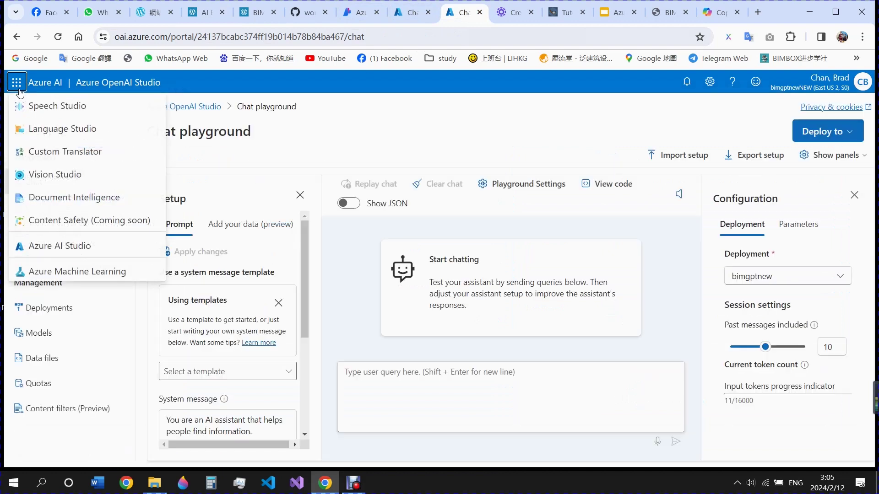
left_click(331, 139)
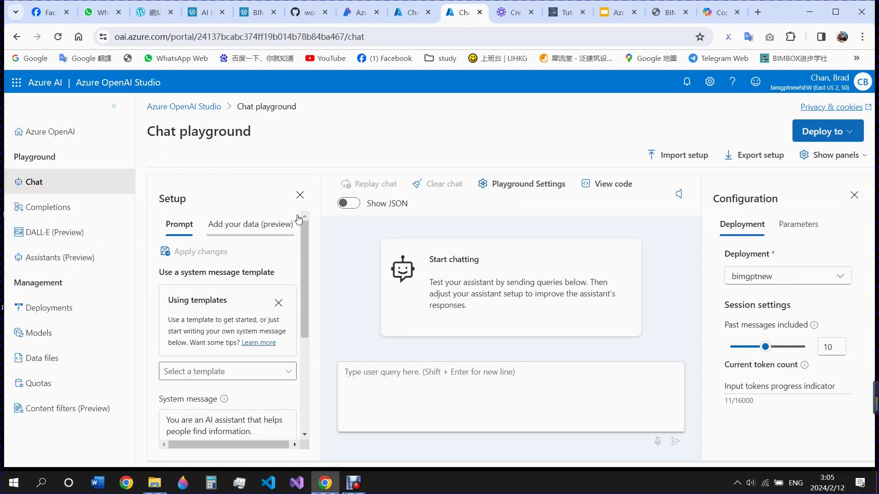
left_click(410, 18)
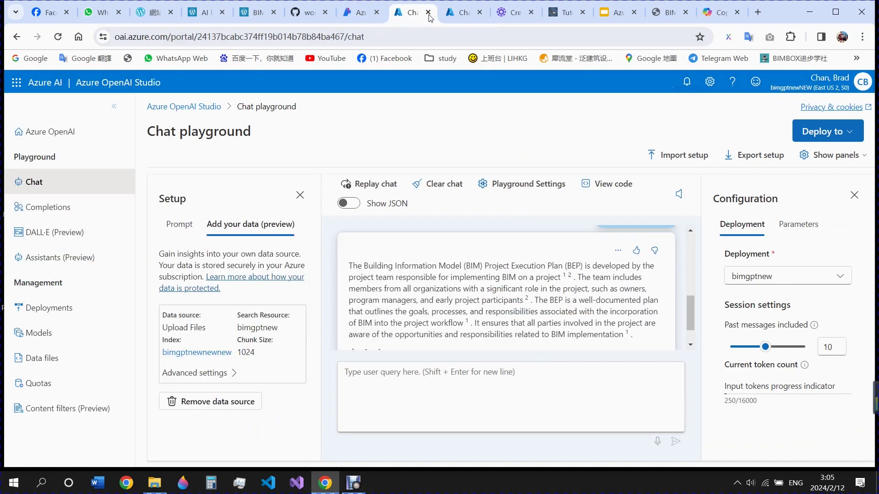
left_click(462, 12)
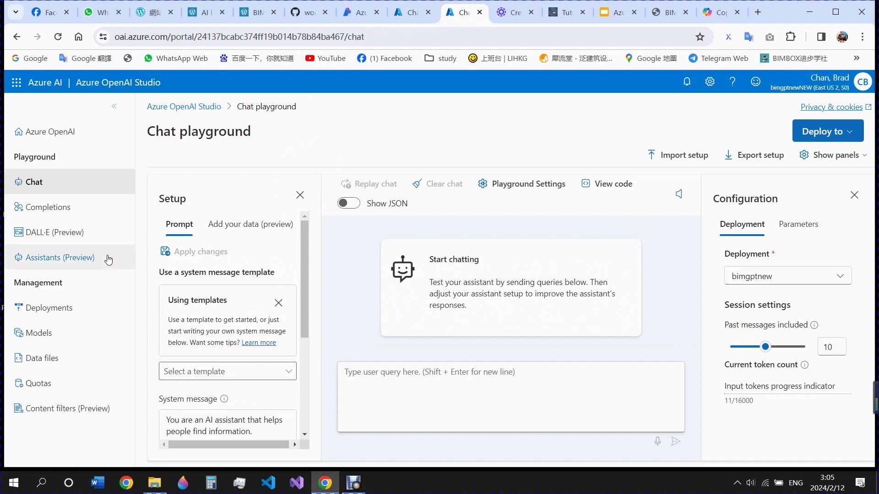
left_click(69, 309)
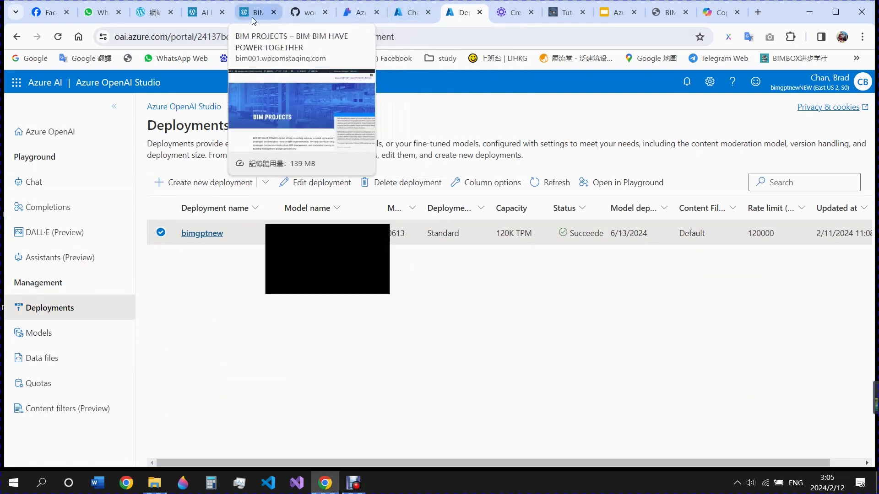
left_click(212, 15)
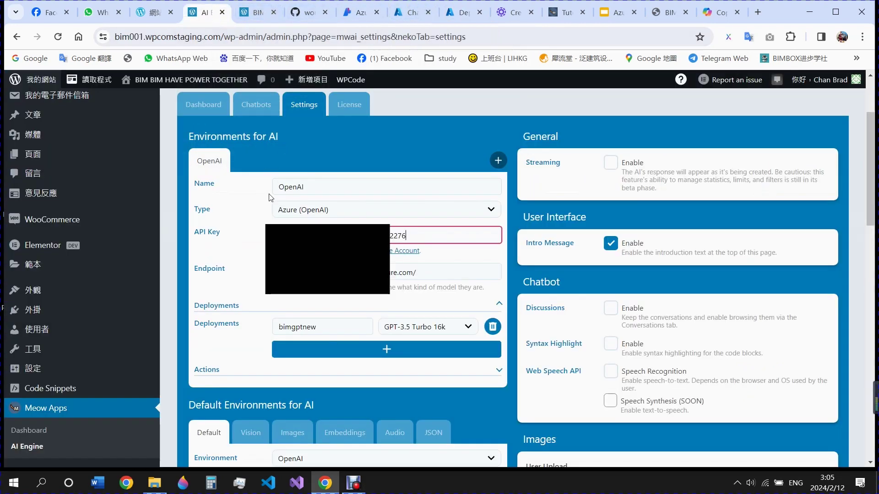
- Scroll through the AI Engine settings and go to the BIM PROJECTS post with the chatbot
scroll(426, 303, "down", 5)
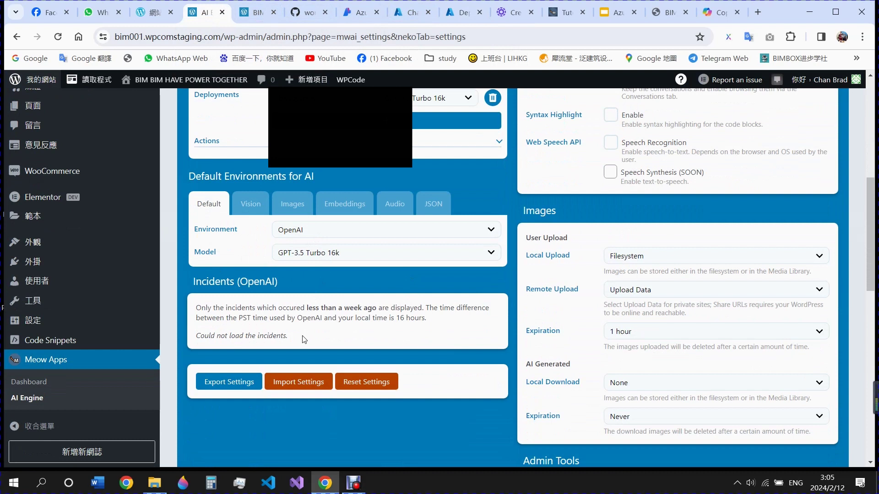
scroll(308, 341, "down", 2)
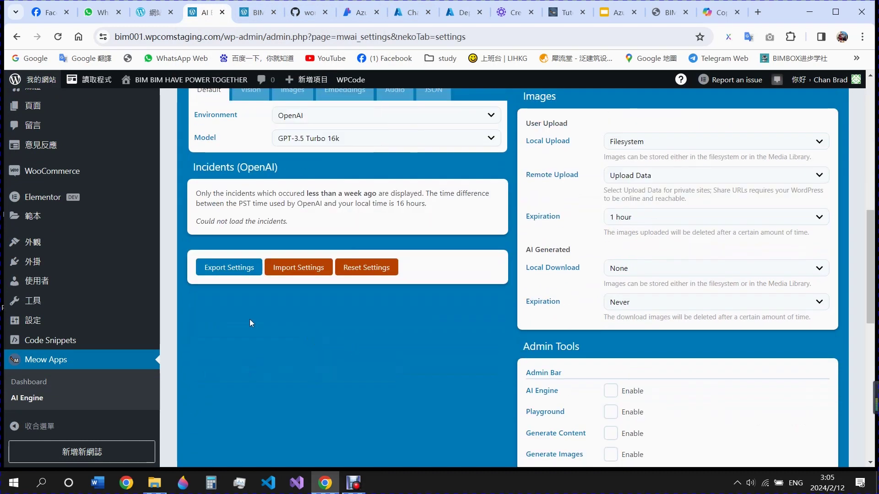
left_click(152, 18)
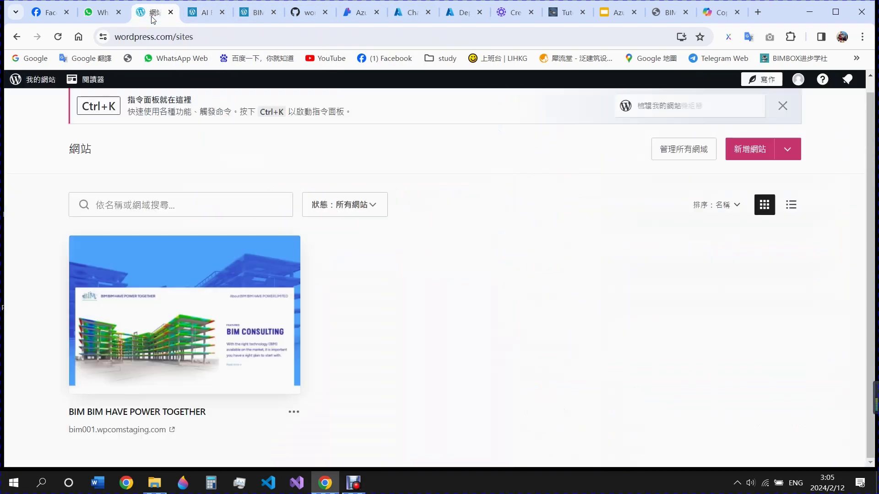
left_click(257, 12)
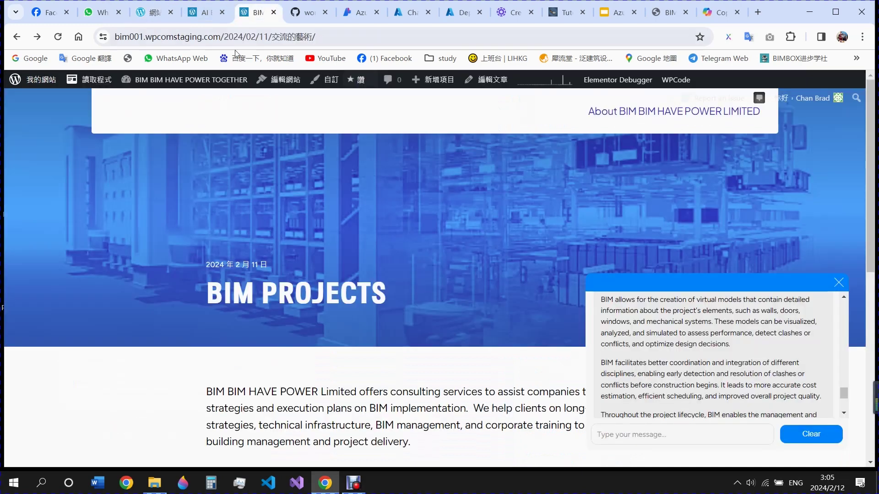
- Close the chatbot, reload the page so the updated chatbot loads, and reopen it
scroll(558, 313, "down", 5)
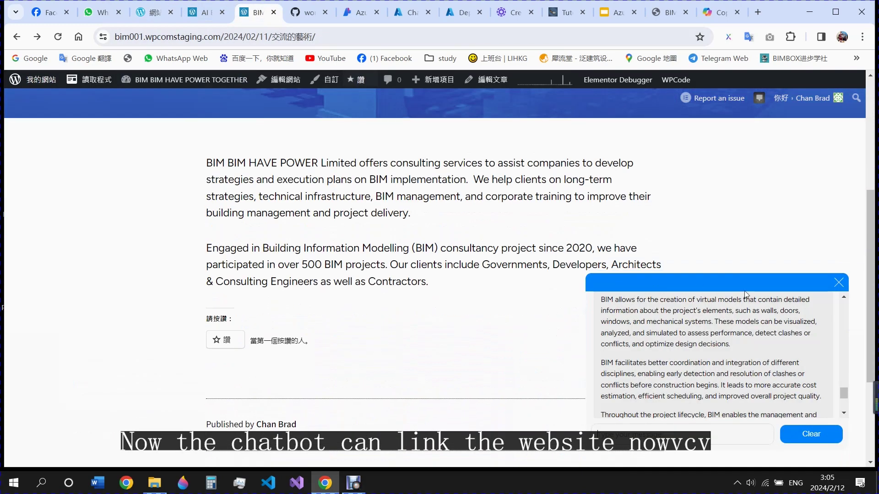
left_click(846, 283)
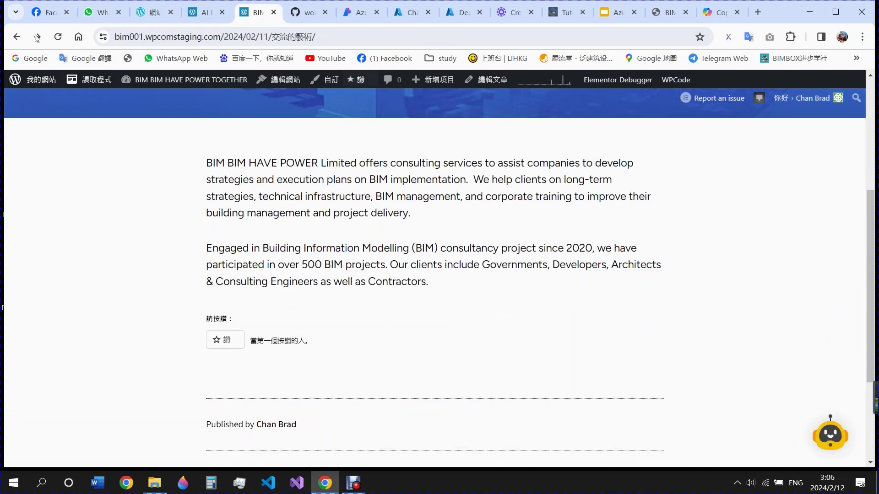
left_click(57, 36)
left_click(818, 439)
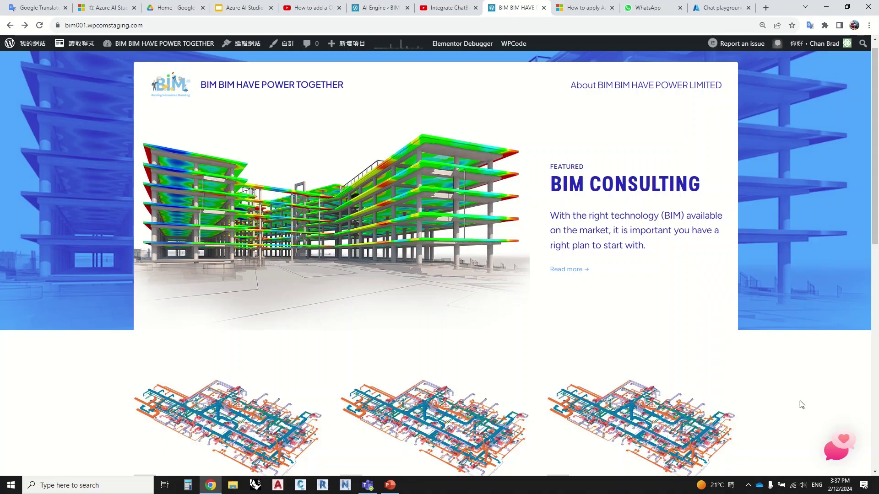
- Ask the chatbot 'i want to eat hamburger', fixing the typo before sending
left_click(839, 453)
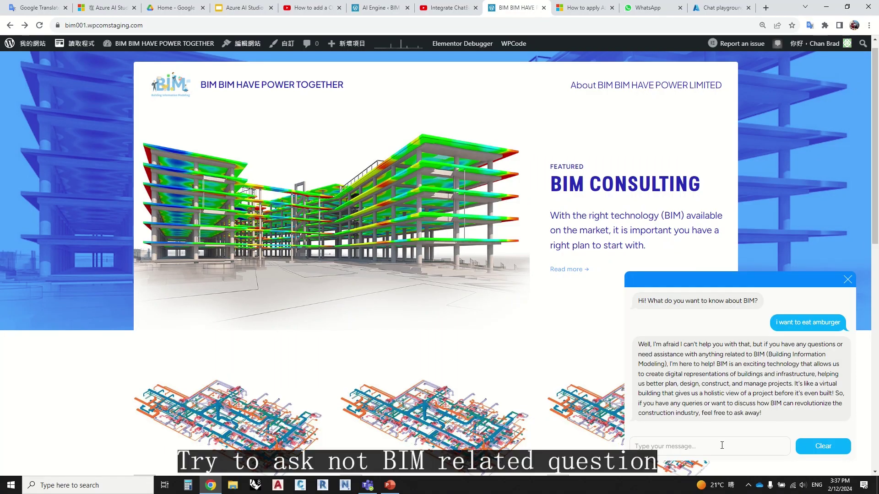
type("i want to eat amburger")
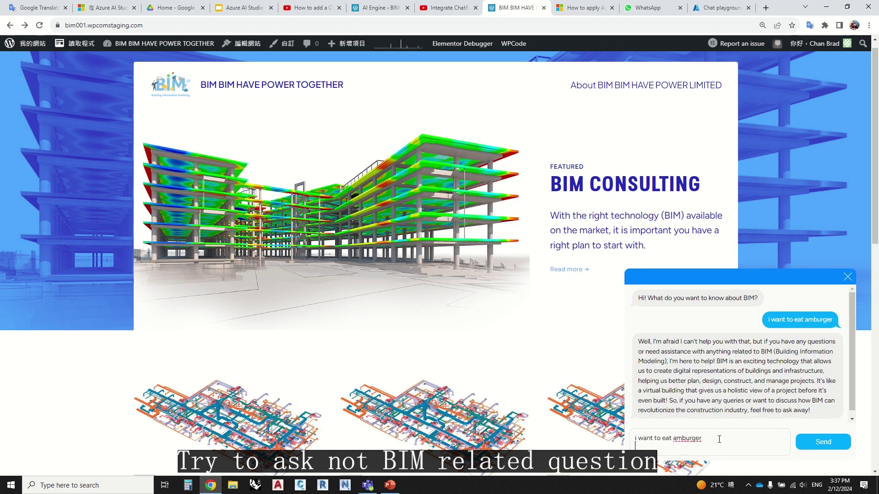
left_click(673, 442)
type("h")
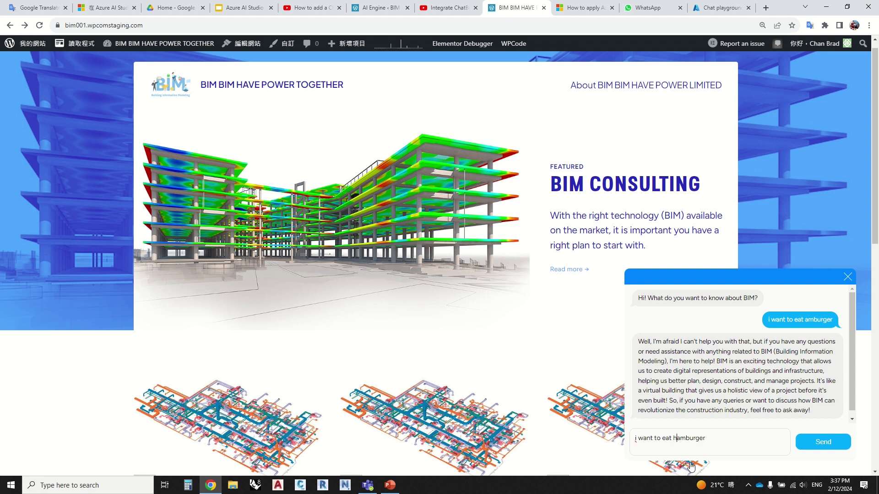
left_click(822, 442)
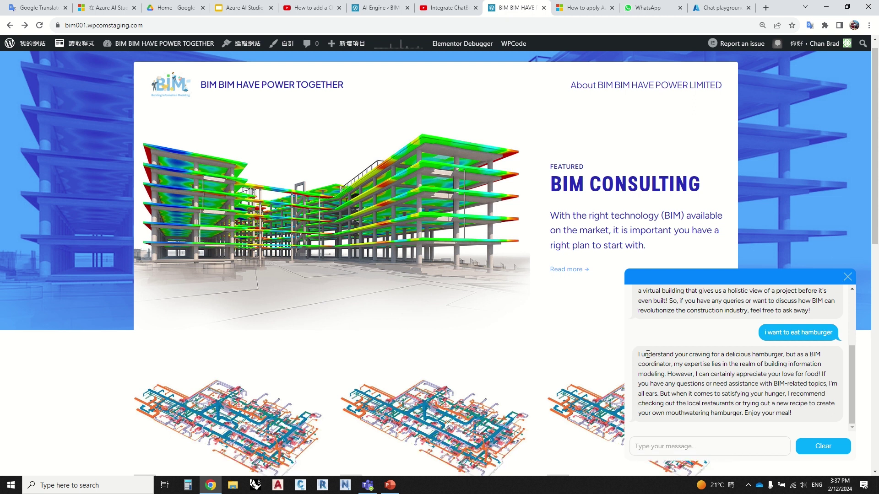
- Highlight parts of the chatbot's reply steering the conversation back to BIM topics
left_click_drag(663, 354, 725, 363)
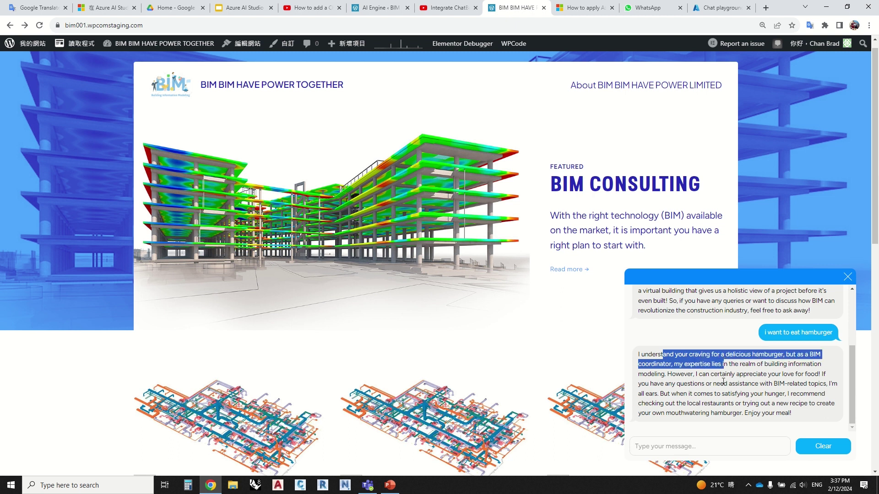
left_click(734, 384)
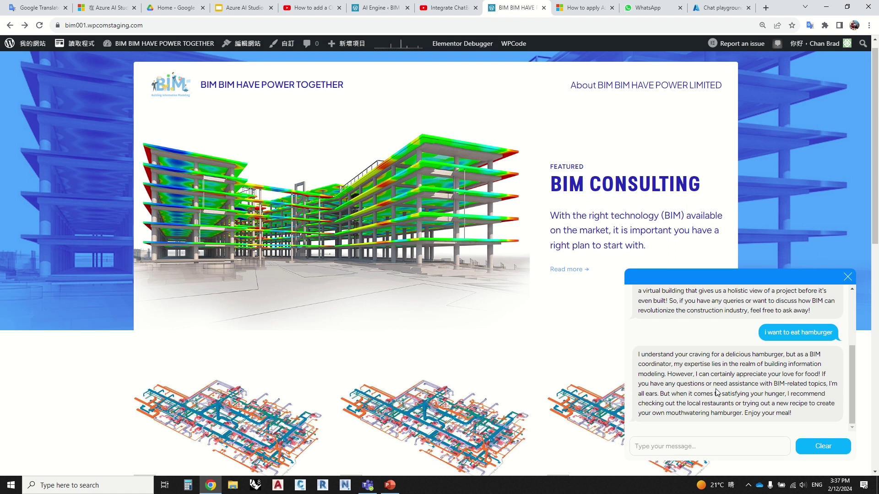
left_click_drag(769, 354, 815, 352)
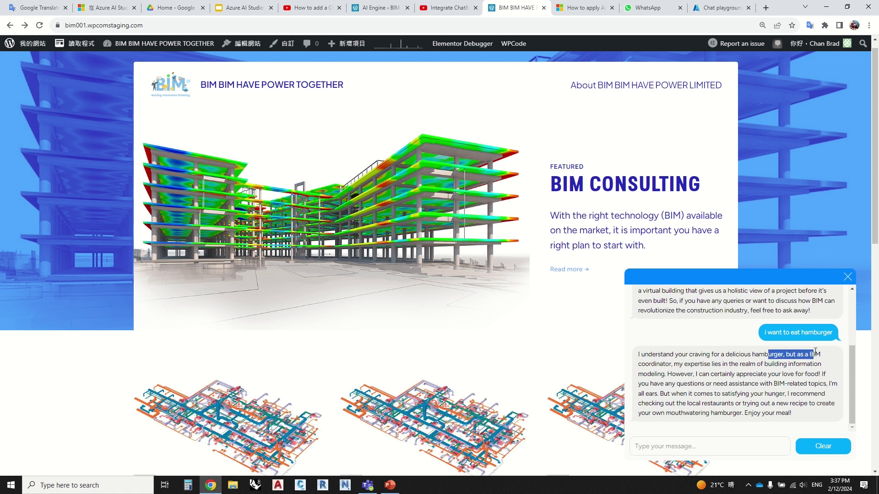
left_click(767, 397)
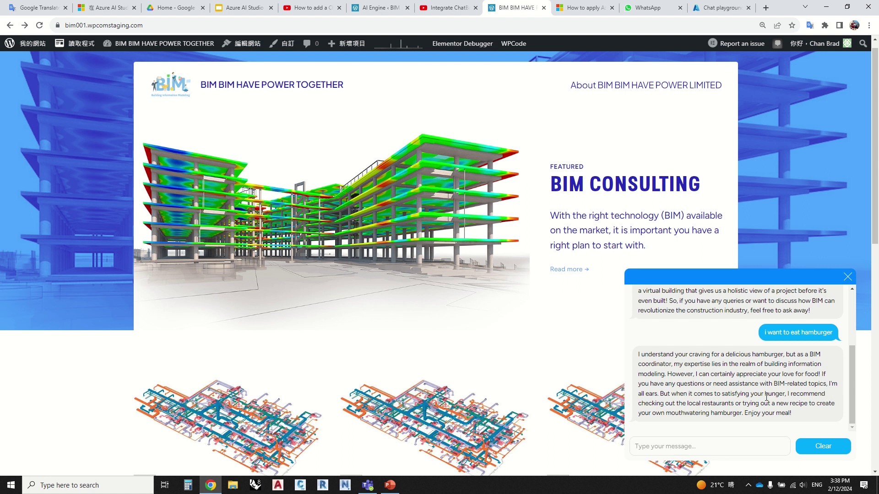
left_click_drag(699, 376, 818, 383)
left_click_drag(814, 394, 639, 353)
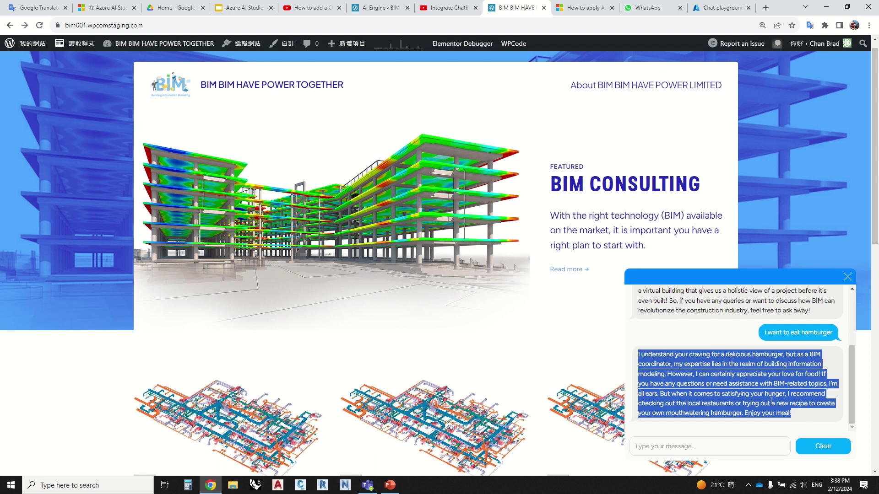
left_click(742, 407)
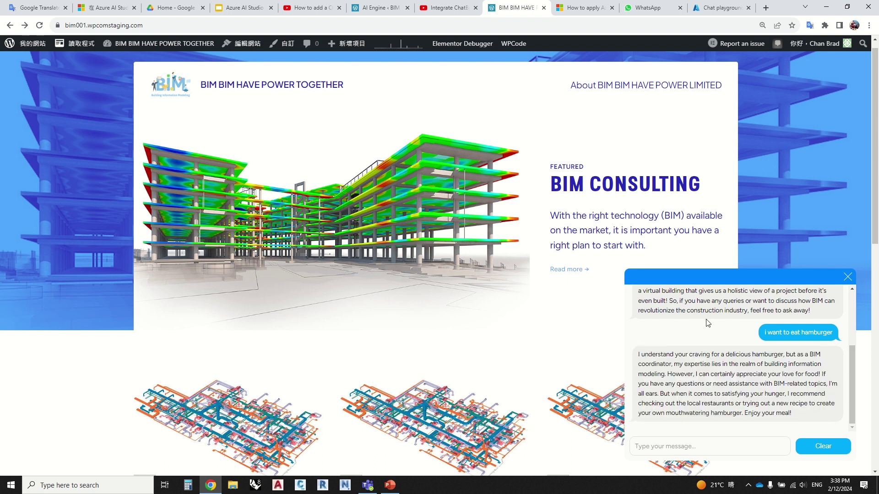